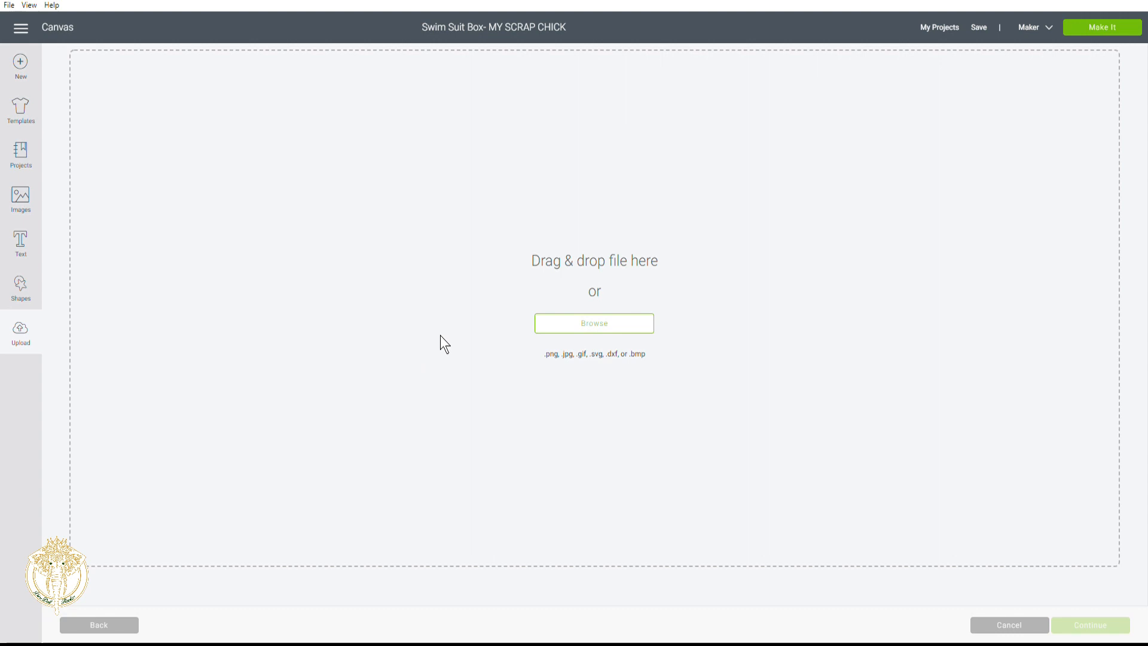
Upload the SwimSuit2Piece1 image and tag it with SWIMSUIT and BATHING SUIT
{"action": "left_click", "coordinate": [471, 318]}
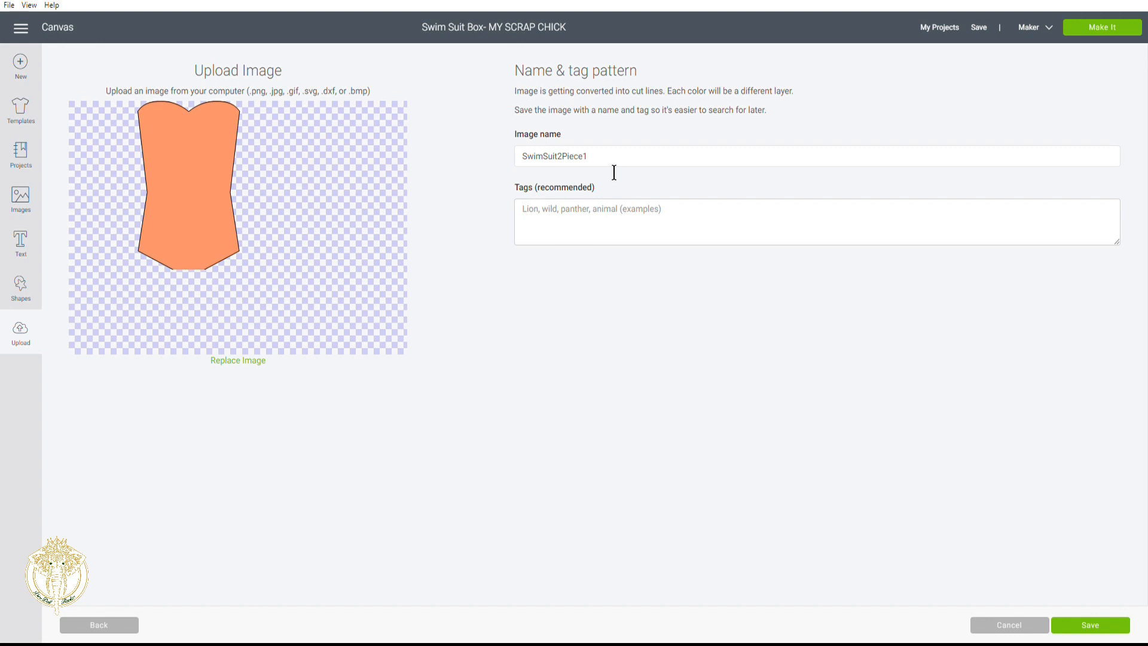
{"action": "left_click", "coordinate": [566, 216]}
{"action": "type", "text": "SW"}
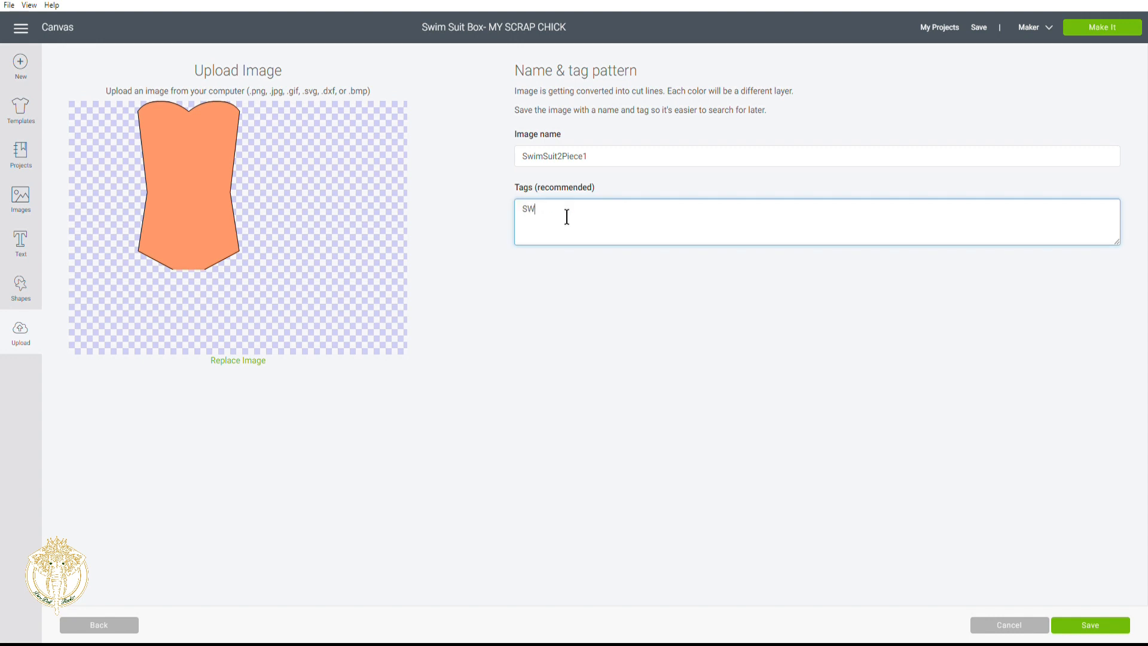
{"action": "type", "text": "IMSUIT,BATHING SUIT,"}
Rename the uploaded image as SWIM SUIT TEST and save it to the uploaded images
{"action": "left_click", "coordinate": [681, 161]}
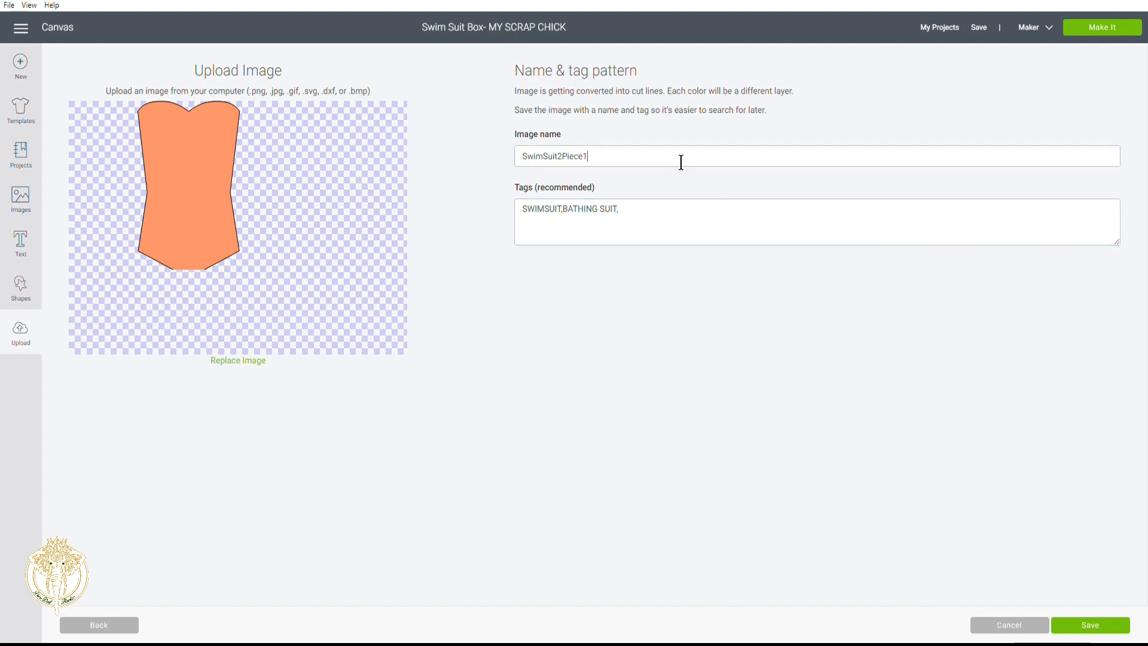
{"action": "key", "text": "BackSpace"}
{"action": "key", "text": "BackSpace"}
{"action": "type", "text": "E"}
{"action": "key", "text": "BackSpace"}
{"action": "key", "text": "BackSpace"}
{"action": "key", "text": "BackSpace"}
{"action": "key", "text": "BackSpace"}
{"action": "key", "text": "BackSpace"}
{"action": "key", "text": "BackSpace"}
{"action": "key", "text": "BackSpace"}
{"action": "key", "text": "BackSpace"}
{"action": "key", "text": "BackSpace"}
{"action": "key", "text": "BackSpace"}
{"action": "key", "text": "BackSpace"}
{"action": "key", "text": "BackSpace"}
{"action": "key", "text": "BackSpace"}
{"action": "key", "text": "BackSpace"}
{"action": "type", "text": "SWIM SUIT TEST"}
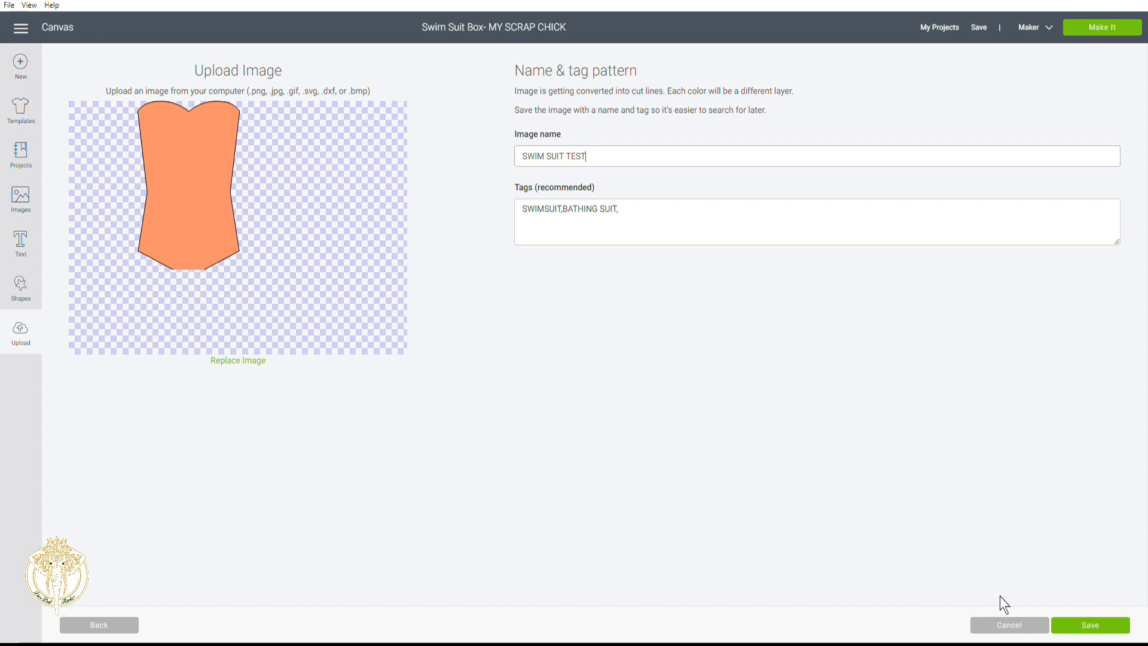
{"action": "left_click", "coordinate": [1089, 626]}
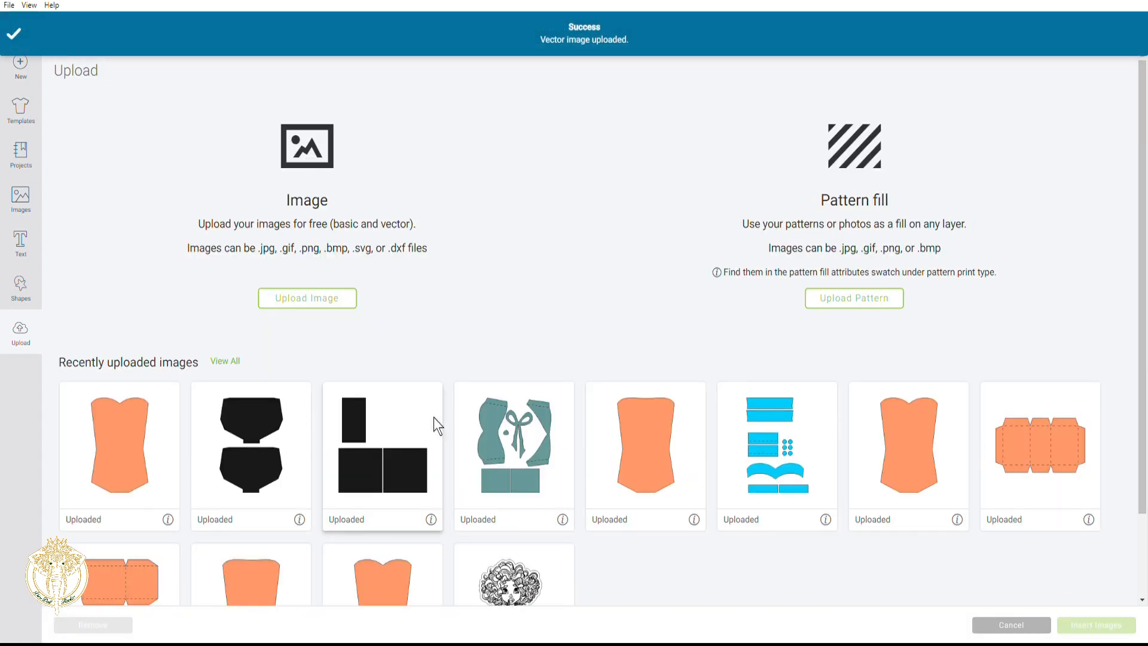
Place the uploaded SWIM SUIT TEST image beside the black rectangles on the canvas and delete it again
{"action": "left_click", "coordinate": [128, 439]}
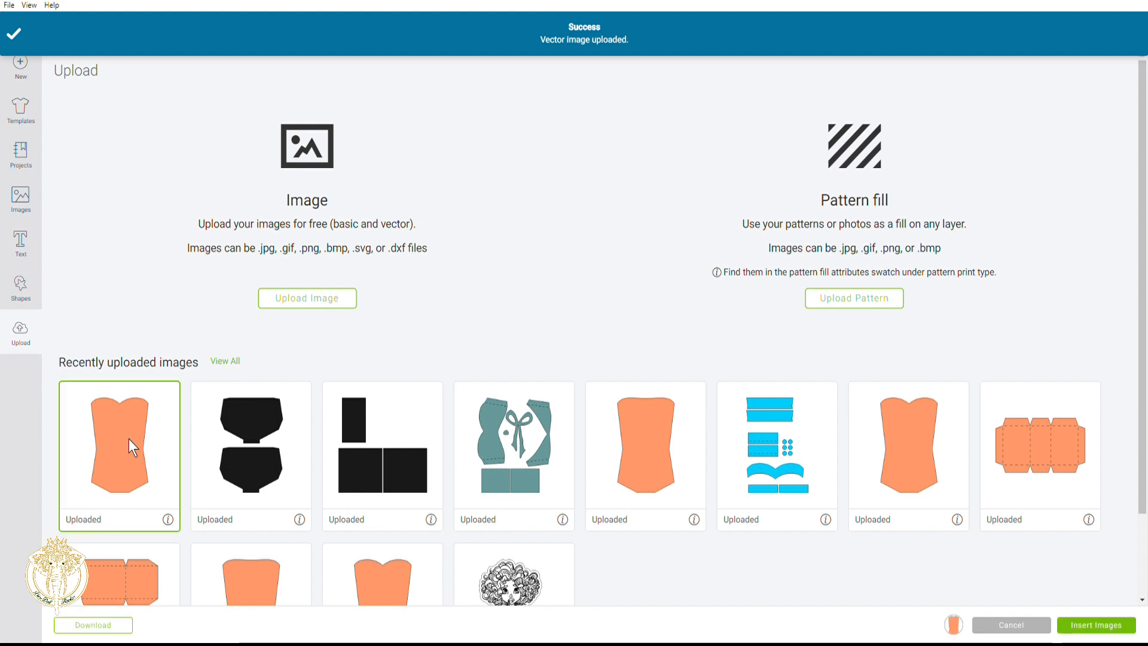
{"action": "left_click", "coordinate": [1096, 625]}
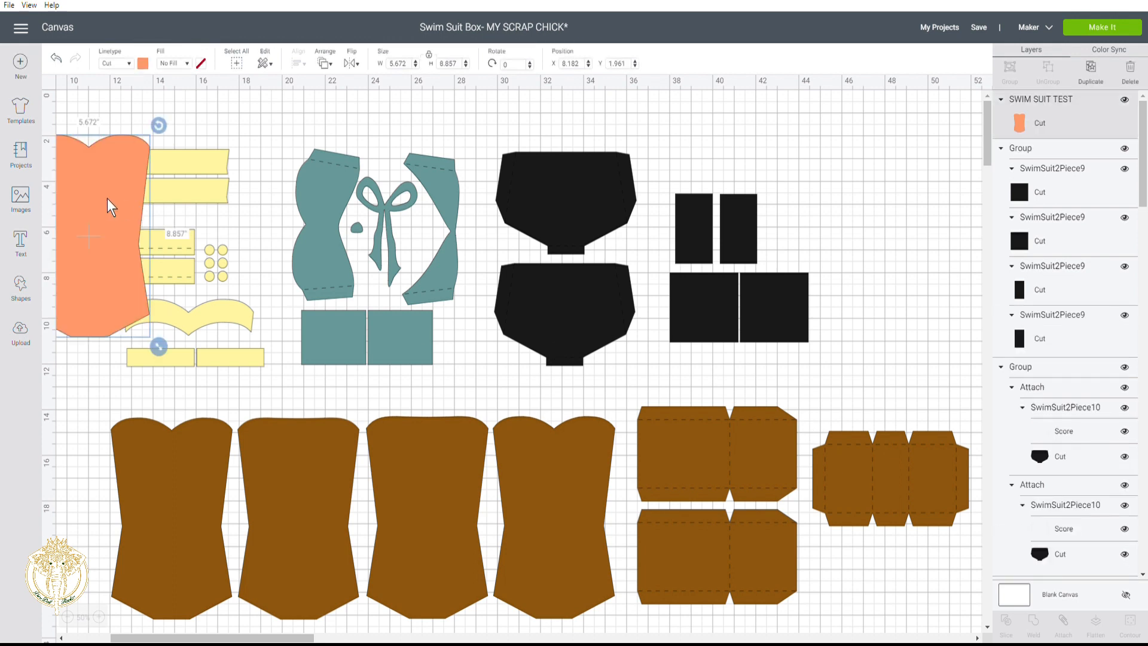
{"action": "left_click_drag", "start_coordinate": [102, 194], "coordinate": [854, 204]}
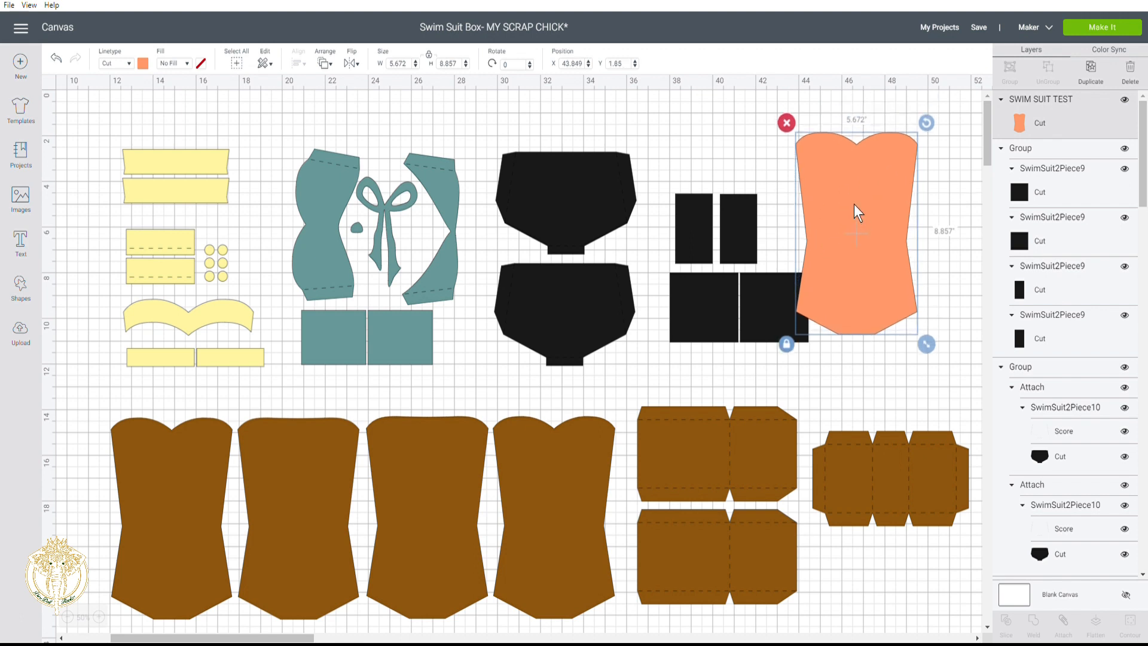
{"action": "left_click", "coordinate": [787, 126]}
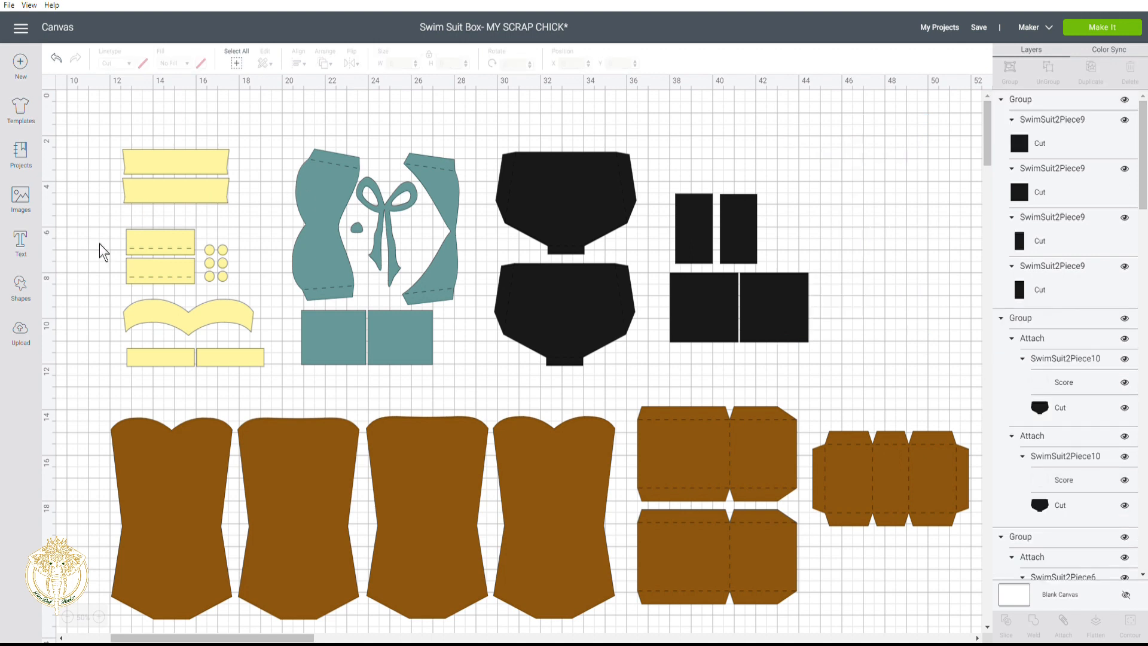
{"action": "left_click", "coordinate": [163, 250]}
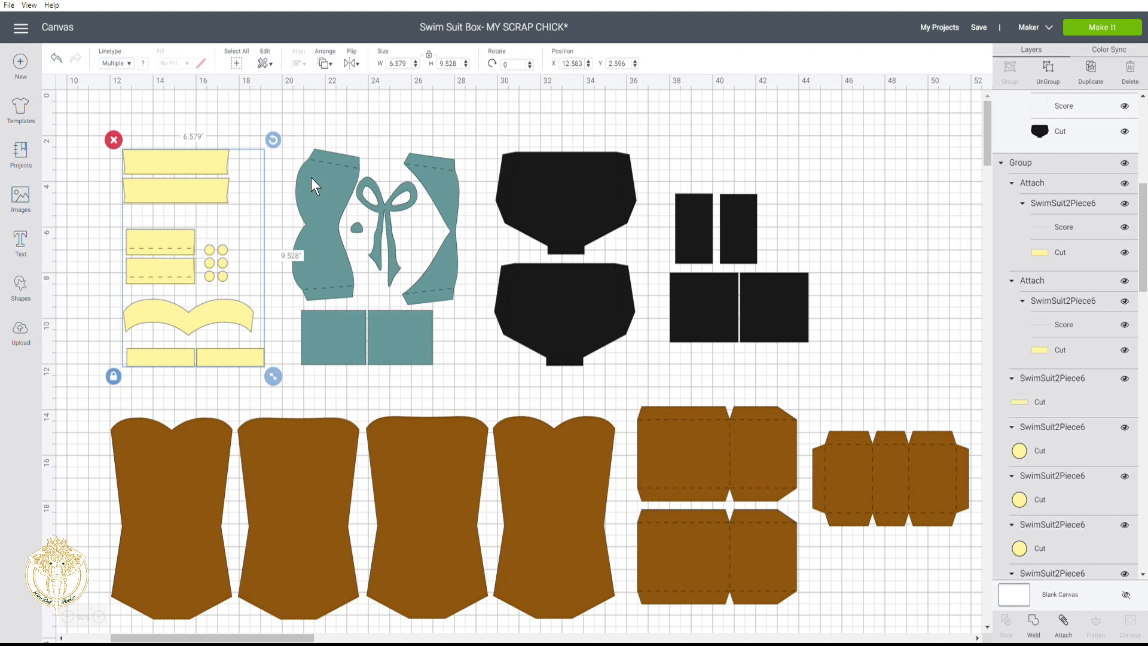
{"action": "left_click", "coordinate": [328, 171]}
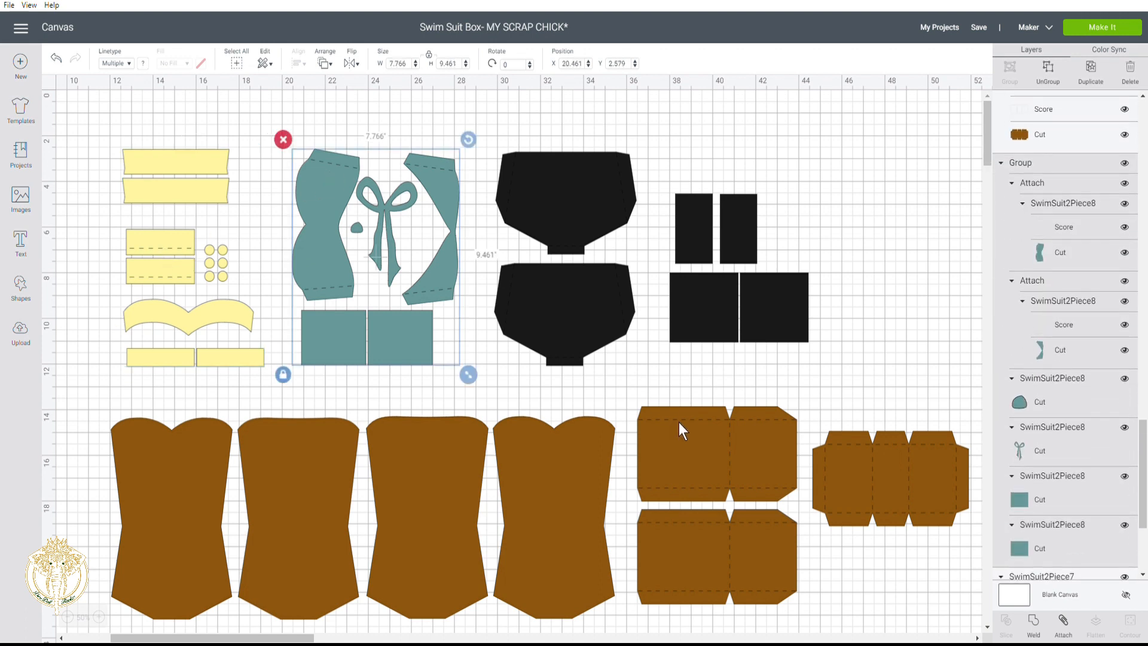
{"action": "left_click", "coordinate": [679, 422]}
Detach and ungroup the small brown box piece's score and cut layers
{"action": "left_click", "coordinate": [913, 451]}
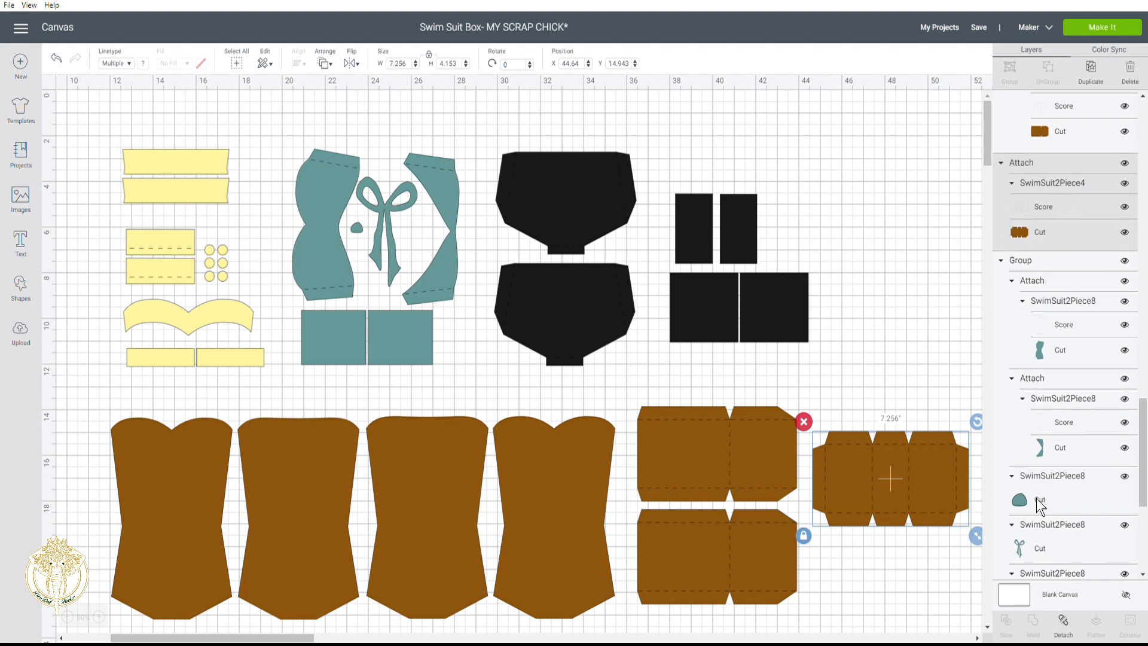
{"action": "left_click", "coordinate": [1068, 635]}
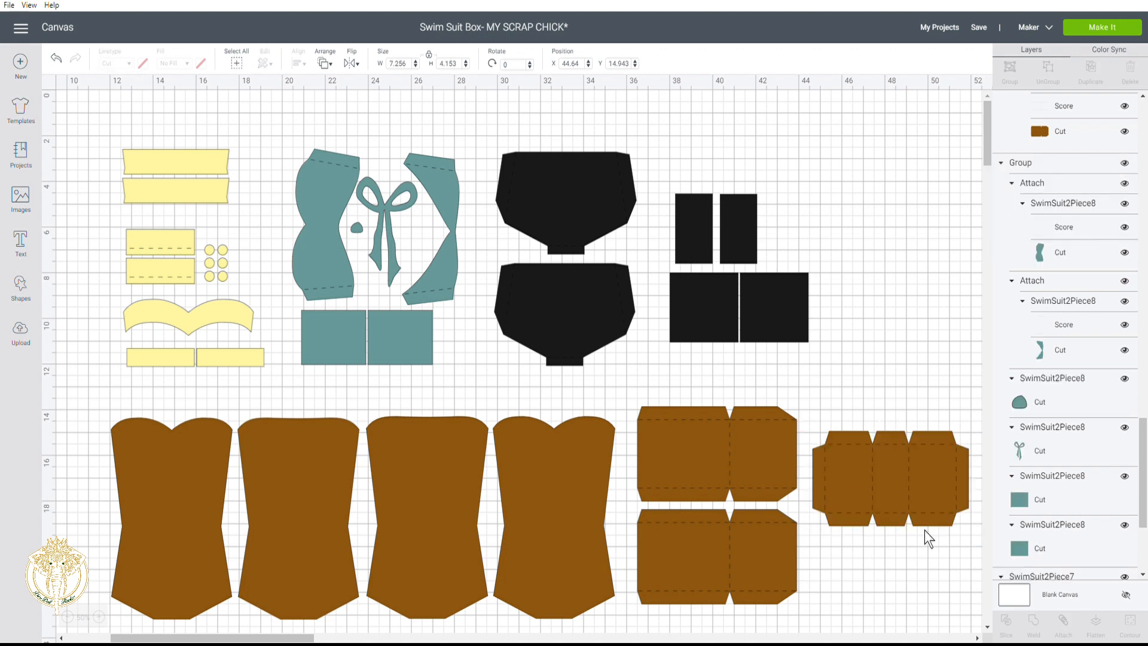
{"action": "left_click", "coordinate": [888, 497]}
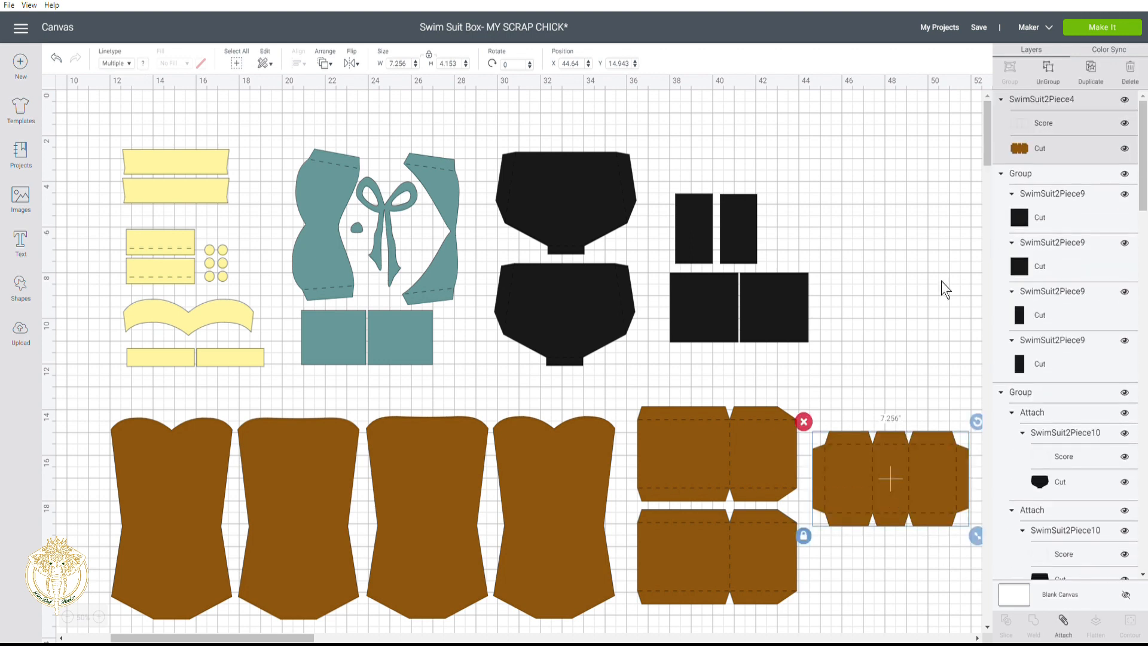
{"action": "left_click", "coordinate": [1048, 69]}
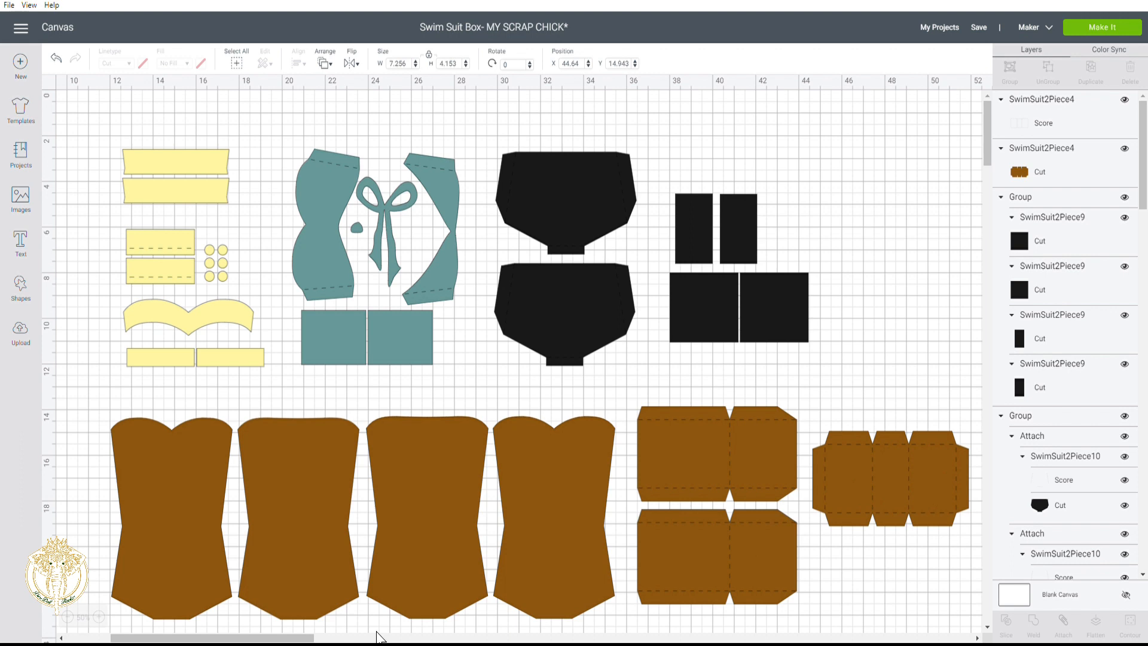
Change the linetype of the small brown box's score layer to Cut and set it back to Score
{"action": "left_click_drag", "start_coordinate": [294, 639], "coordinate": [403, 639]}
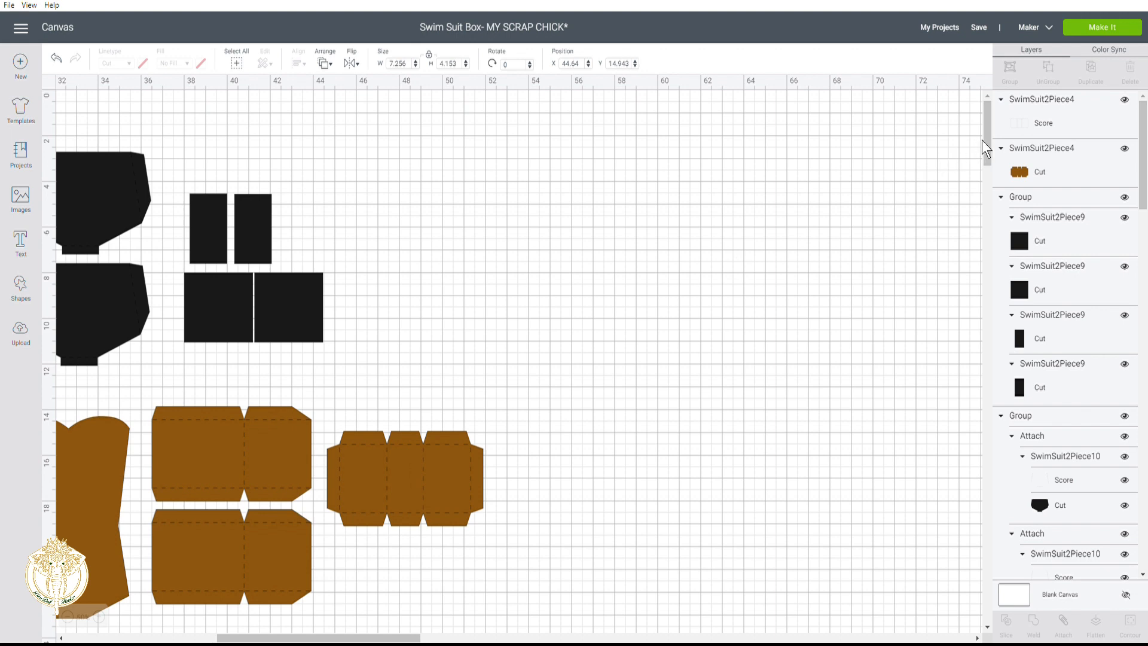
{"action": "left_click_drag", "start_coordinate": [984, 141], "coordinate": [988, 163]}
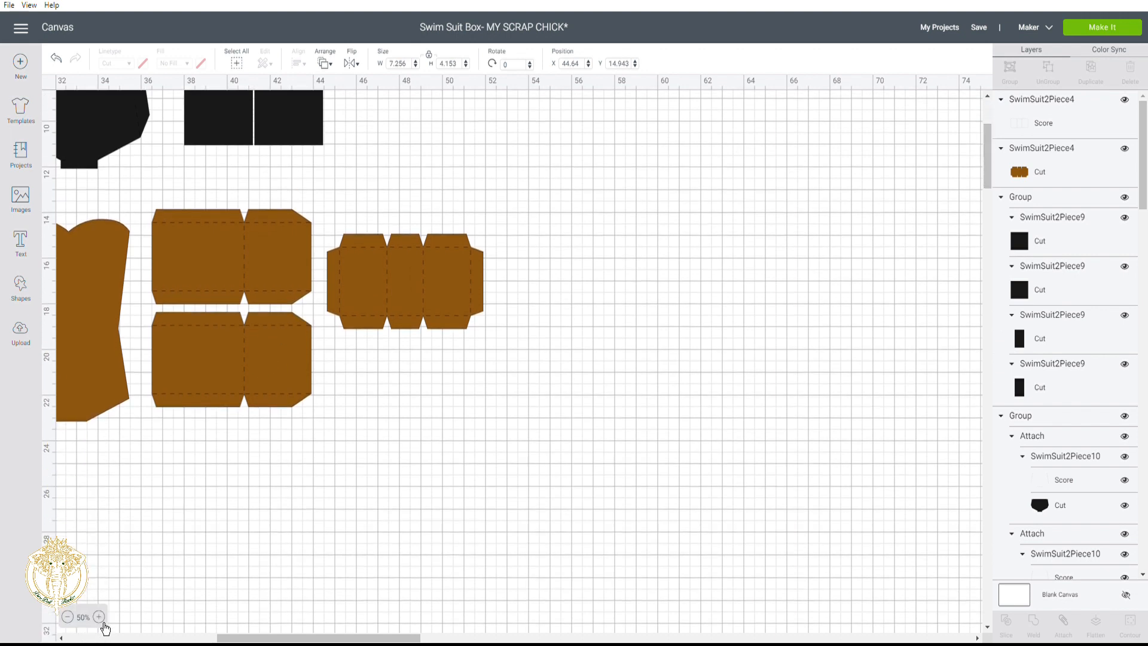
{"action": "left_click", "coordinate": [100, 618]}
{"action": "left_click_drag", "start_coordinate": [206, 638], "coordinate": [268, 639]}
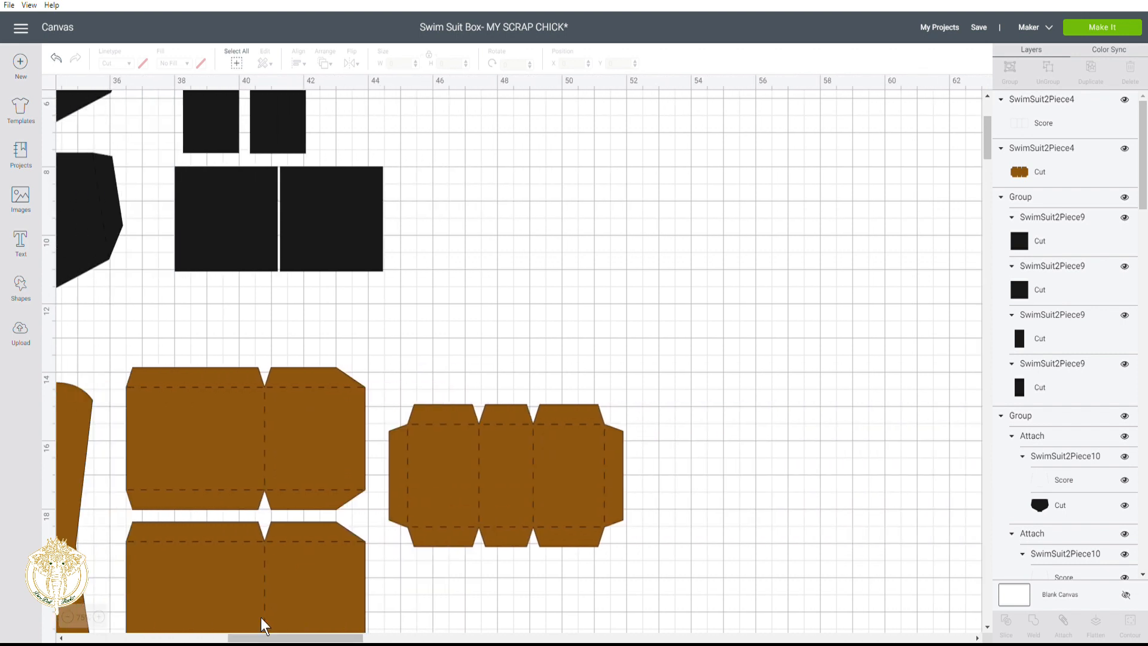
{"action": "left_click", "coordinate": [501, 461]}
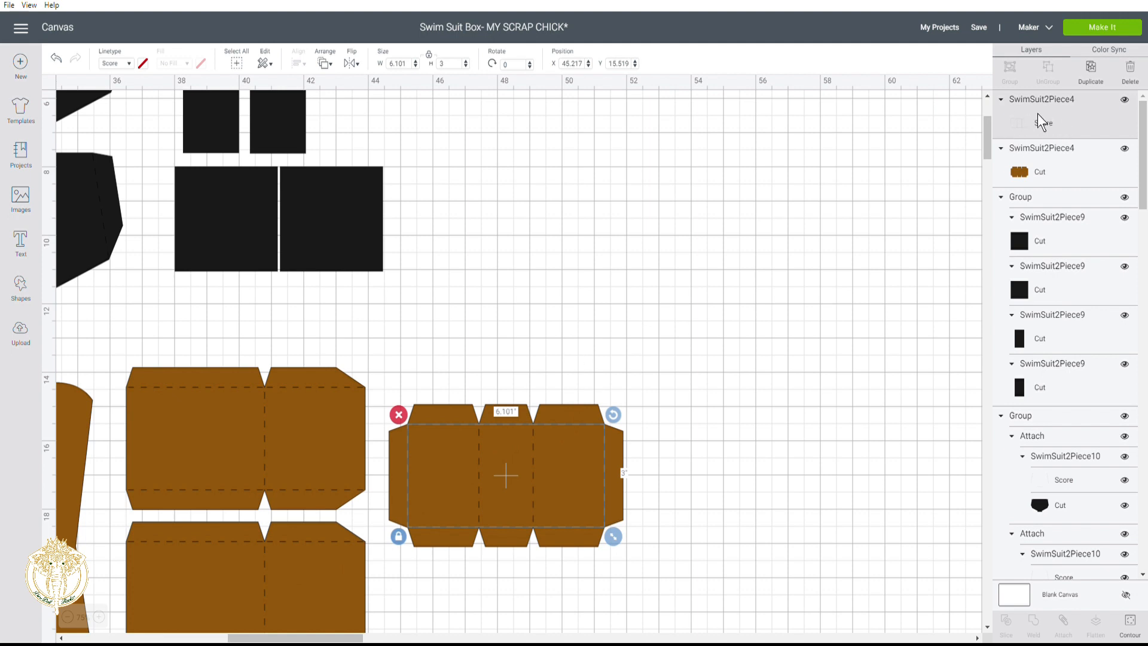
{"action": "left_click", "coordinate": [128, 64]}
{"action": "left_click", "coordinate": [125, 79]}
{"action": "left_click", "coordinate": [128, 65]}
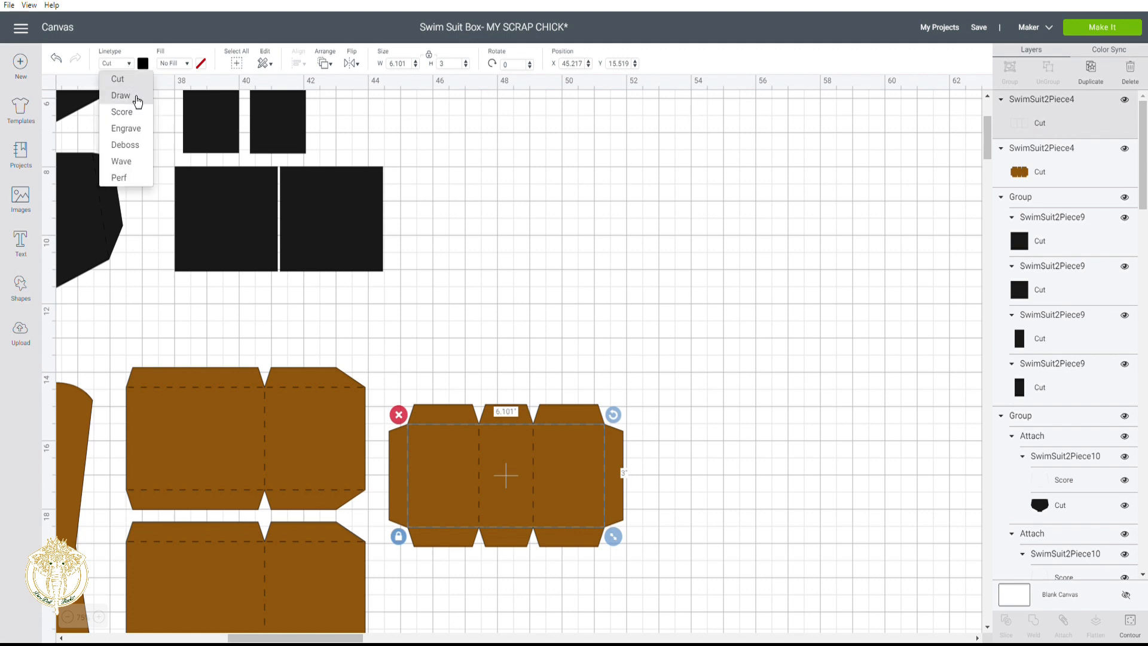
{"action": "left_click", "coordinate": [122, 112]}
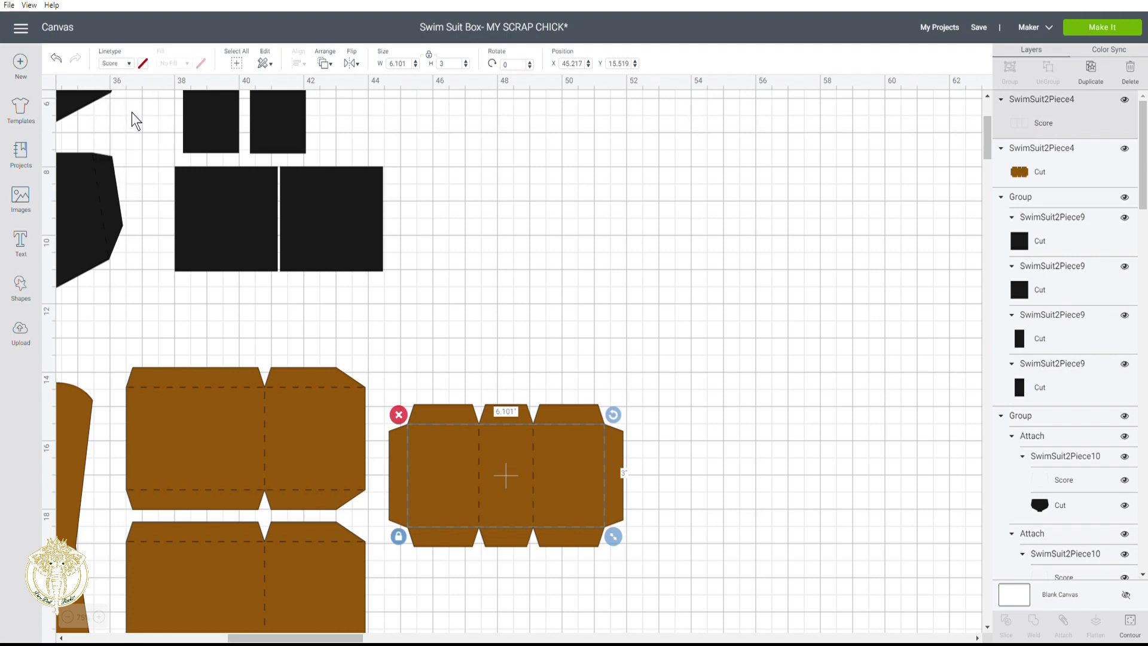
Attach the small brown box's score layer to its cut layer
{"action": "left_click", "coordinate": [1042, 171]}
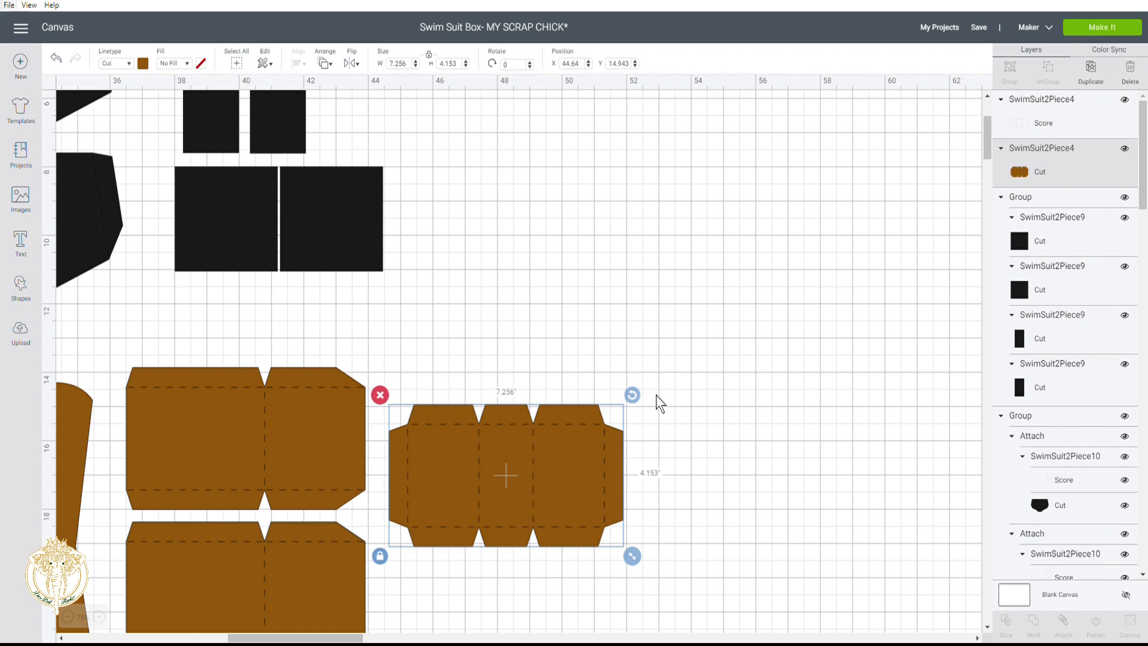
{"action": "left_click_drag", "start_coordinate": [592, 328], "coordinate": [538, 520]}
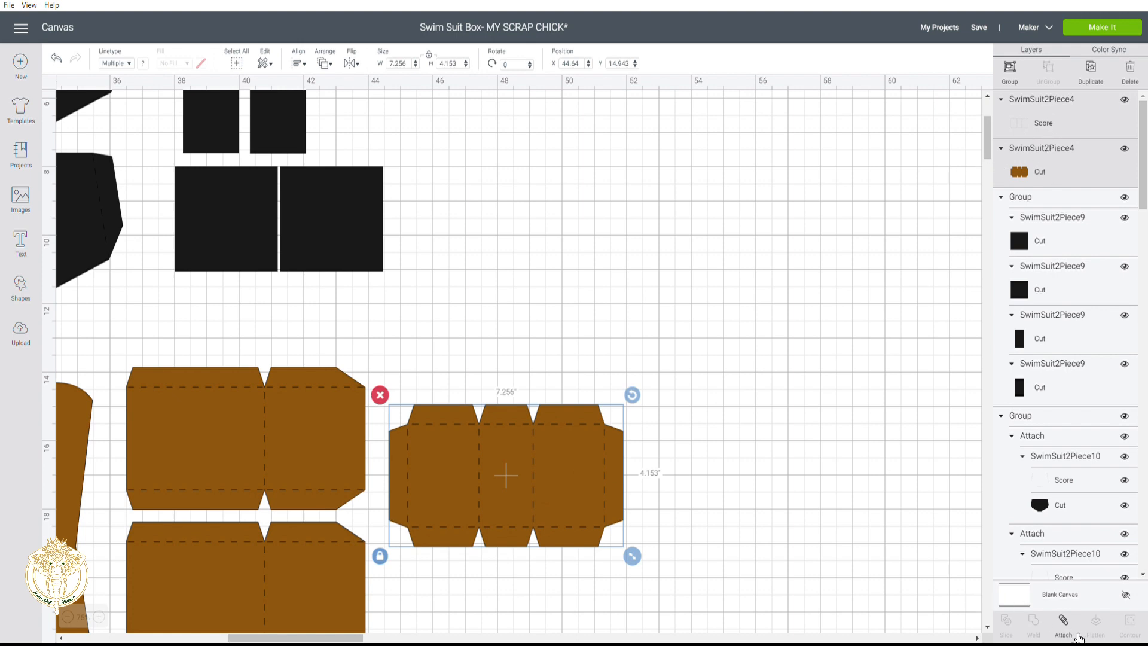
{"action": "left_click", "coordinate": [1074, 636]}
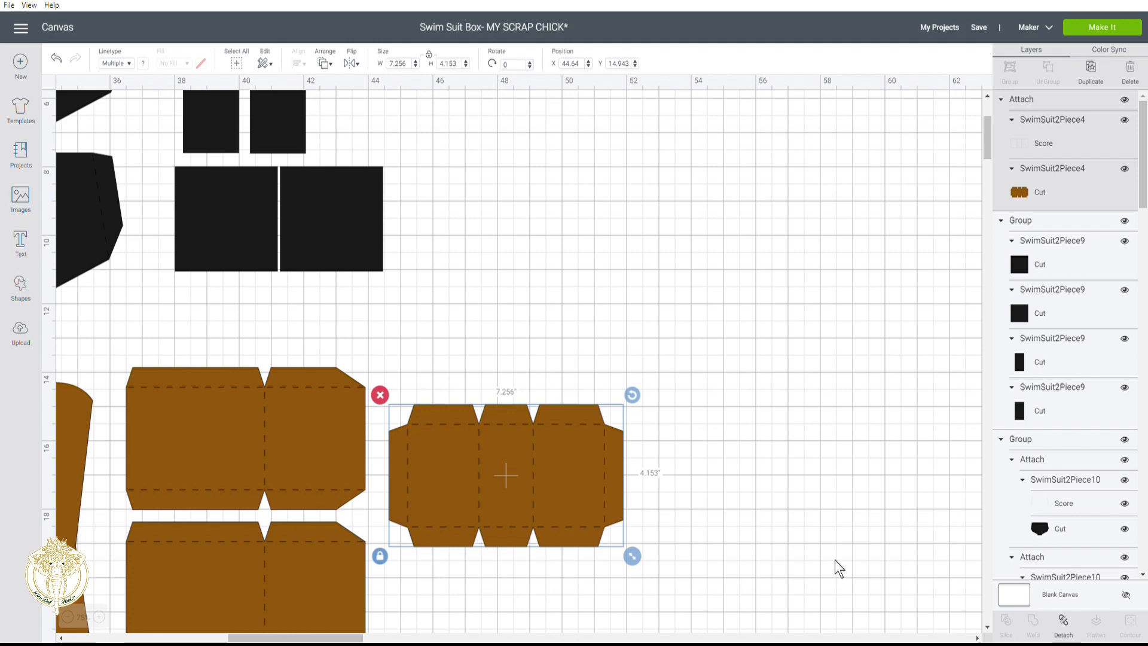
{"action": "left_click", "coordinate": [806, 324]}
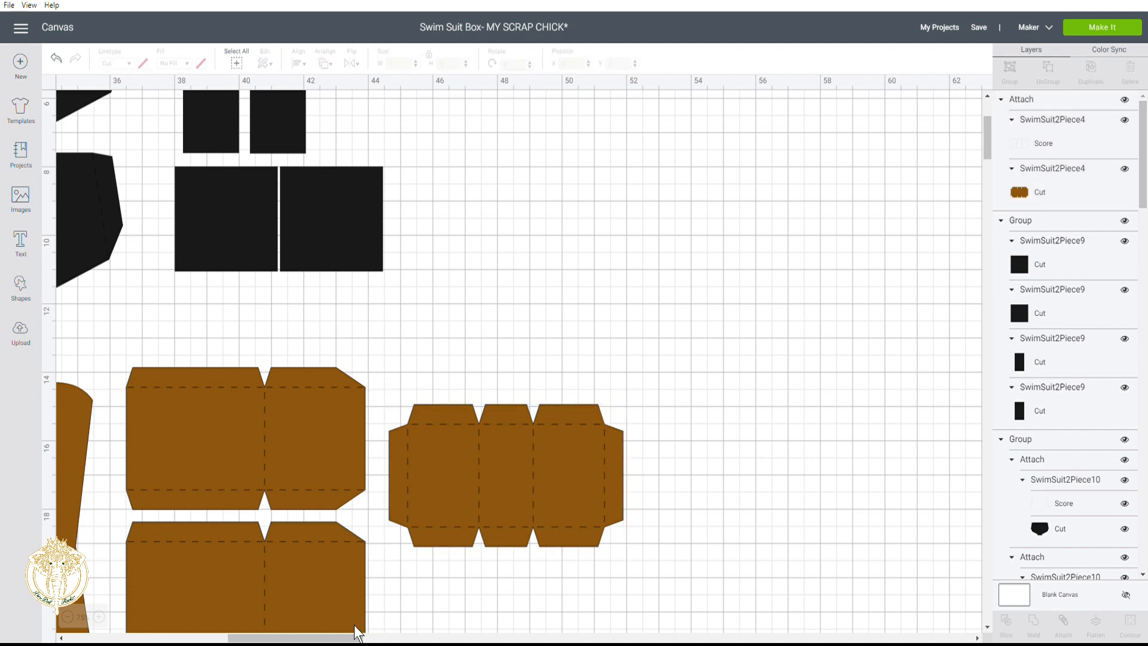
Recolour the lower yellow rectangle with the dashed score line to light pink and restore its light yellow colour
{"action": "left_click_drag", "start_coordinate": [348, 640], "coordinate": [308, 640]}
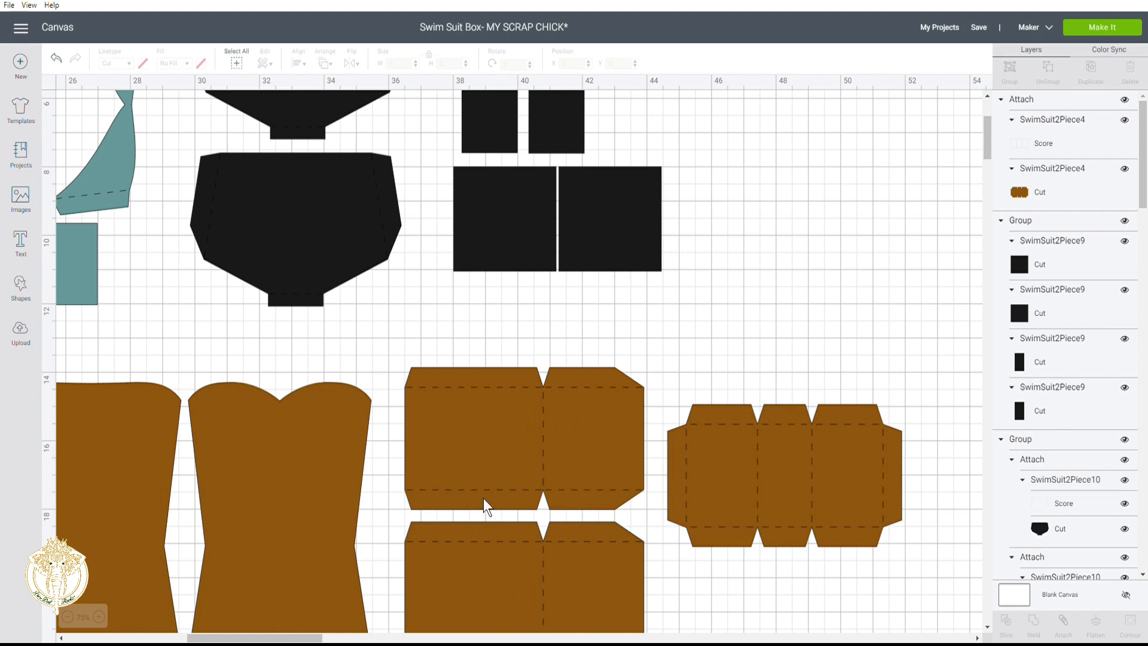
{"action": "left_click_drag", "start_coordinate": [255, 638], "coordinate": [165, 638]}
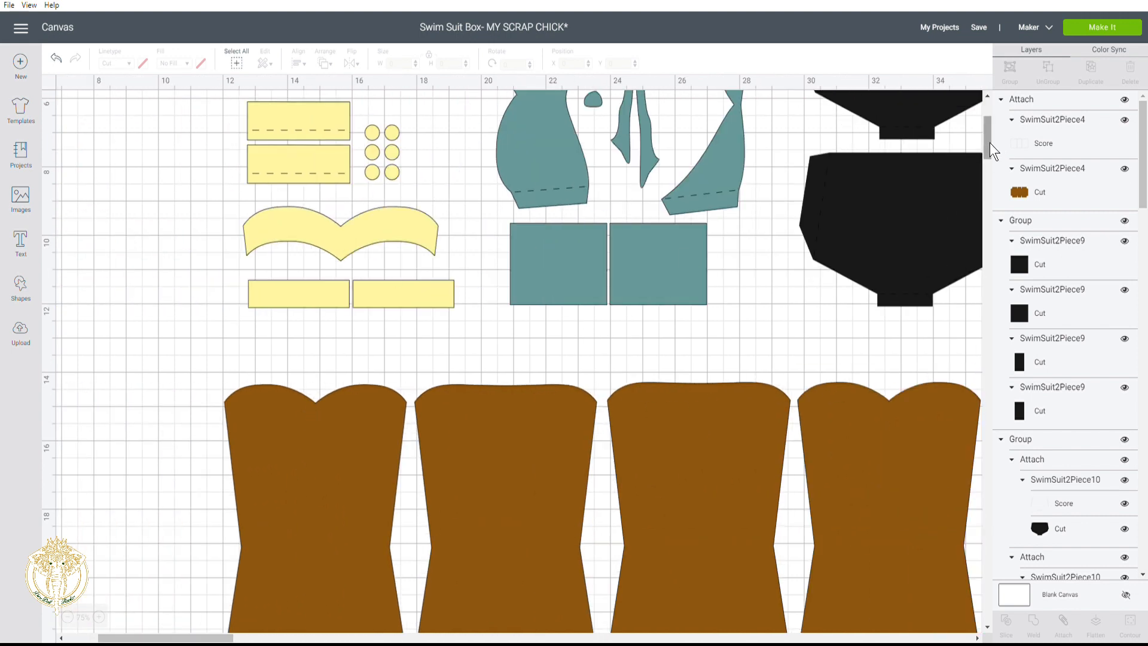
{"action": "left_click_drag", "start_coordinate": [989, 141], "coordinate": [988, 127]}
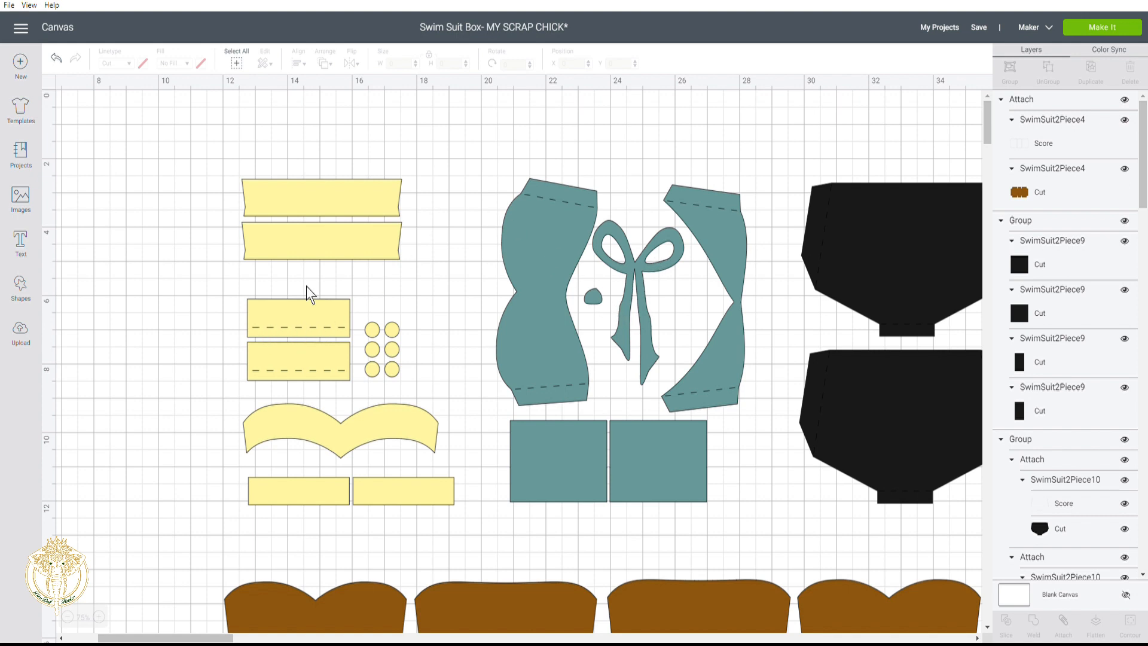
{"action": "left_click", "coordinate": [333, 224]}
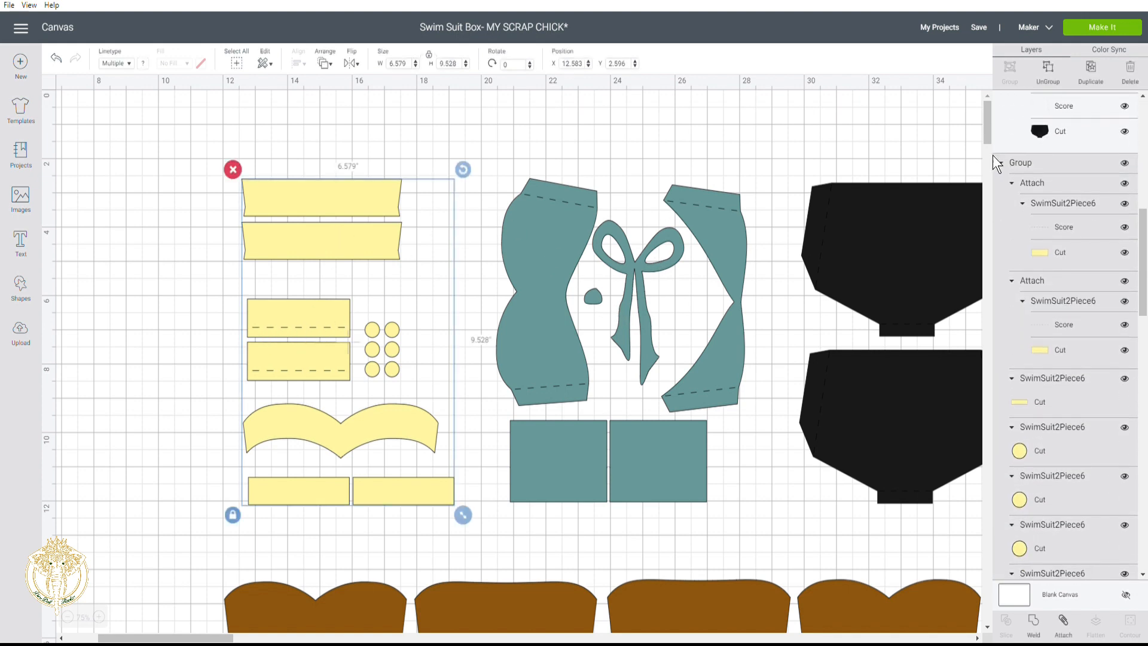
{"action": "left_click", "coordinate": [1037, 256]}
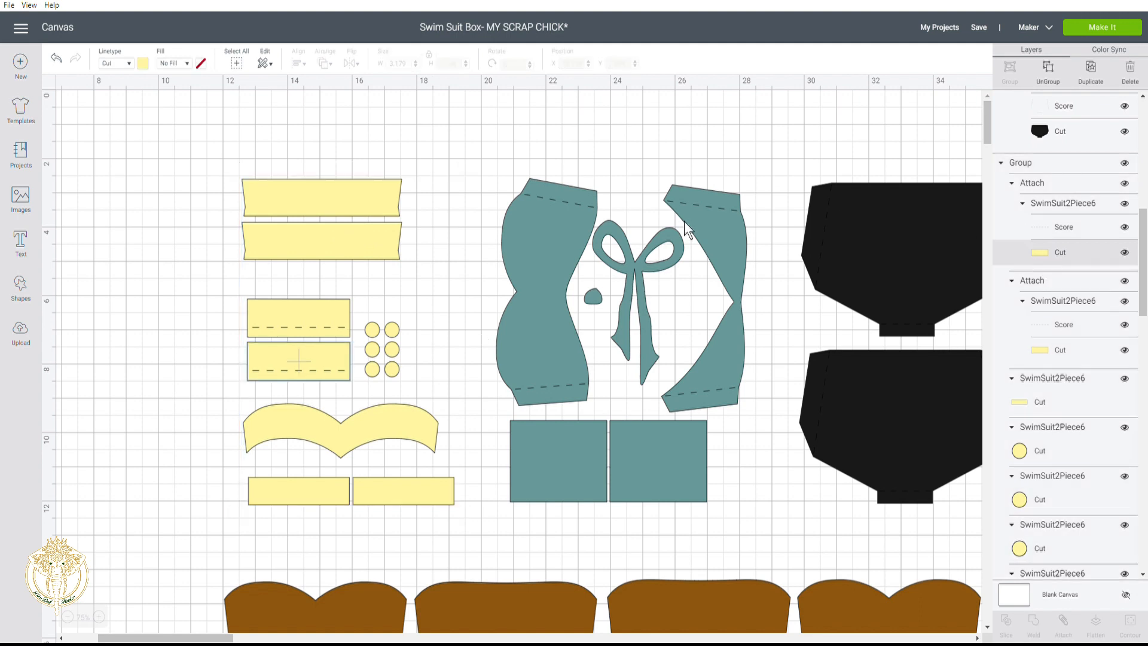
{"action": "left_click", "coordinate": [139, 67]}
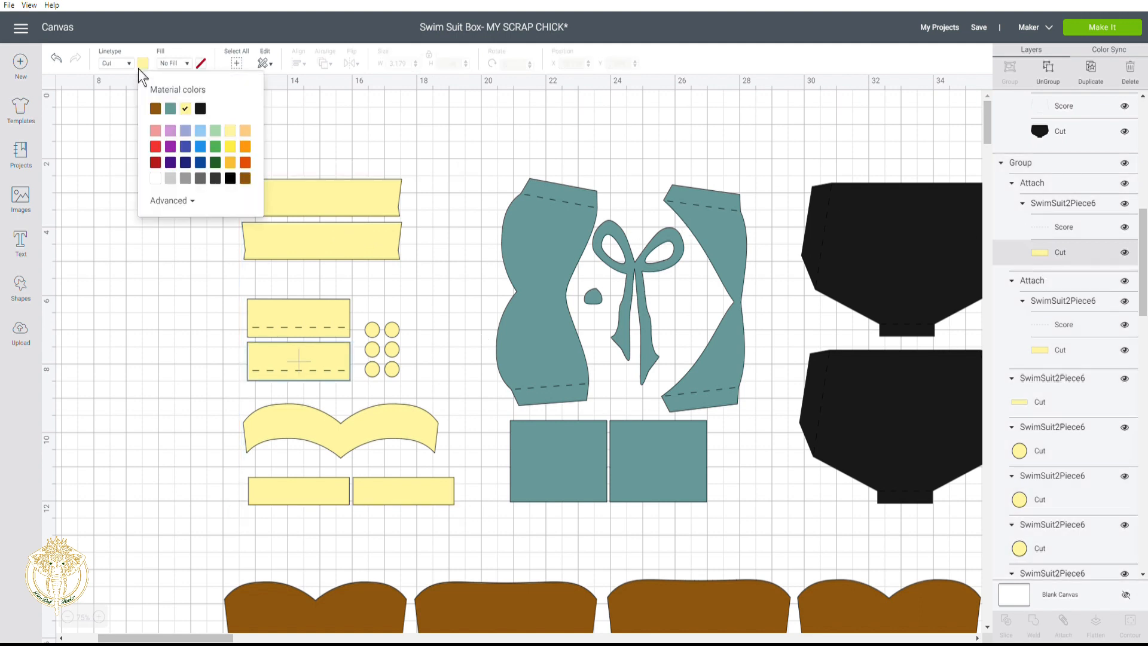
{"action": "left_click", "coordinate": [157, 131]}
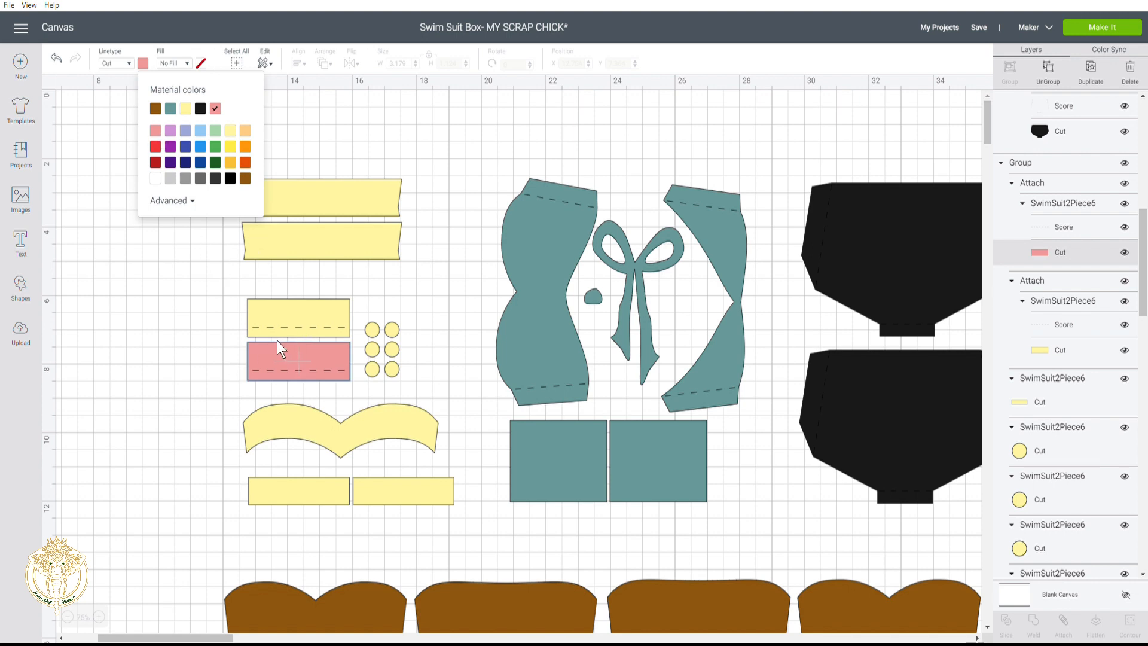
{"action": "left_click", "coordinate": [186, 109]}
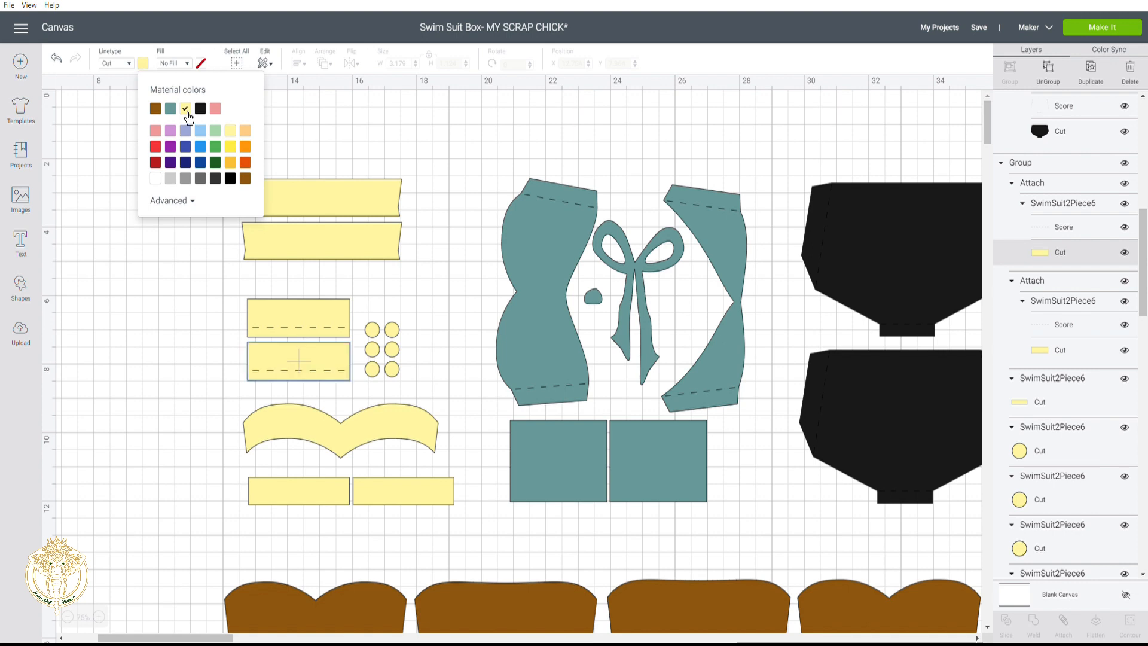
{"action": "left_click", "coordinate": [336, 112]}
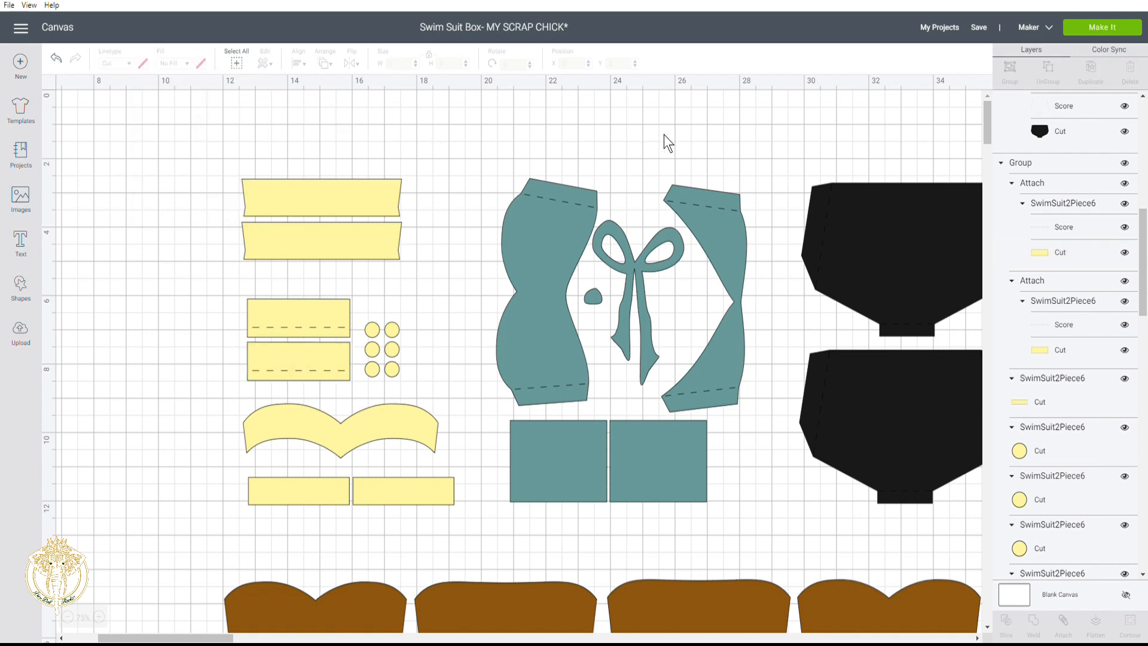
Prepare the project's cutting mats for making and choose the 12" x 12" material size for the first mat
{"action": "left_click", "coordinate": [986, 37]}
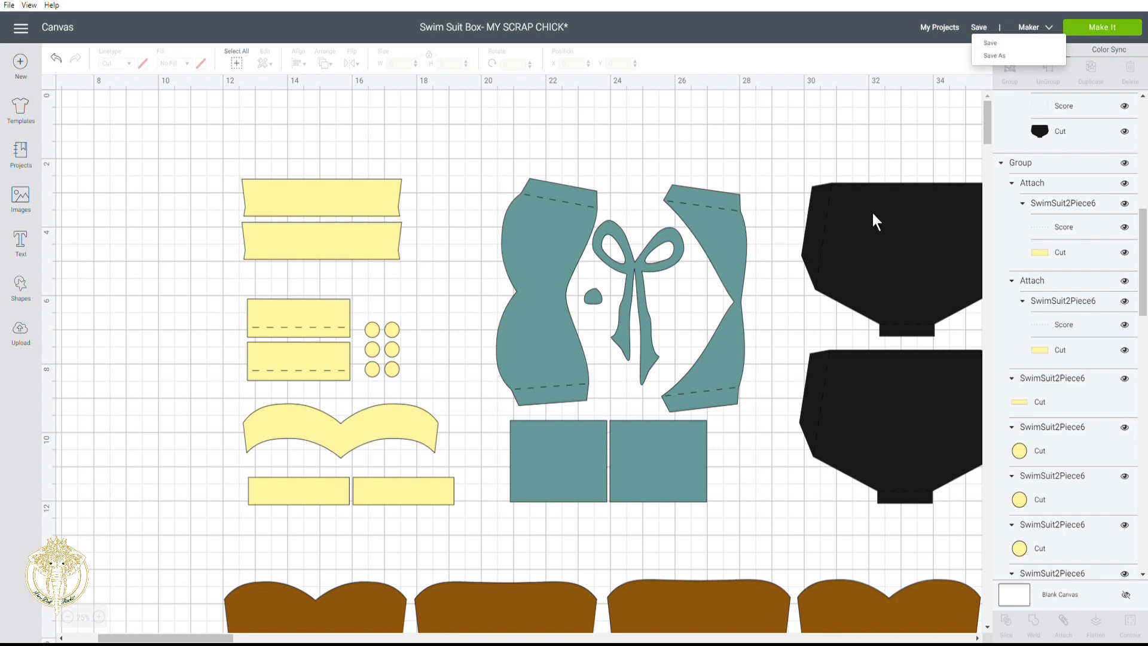
{"action": "left_click", "coordinate": [860, 141]}
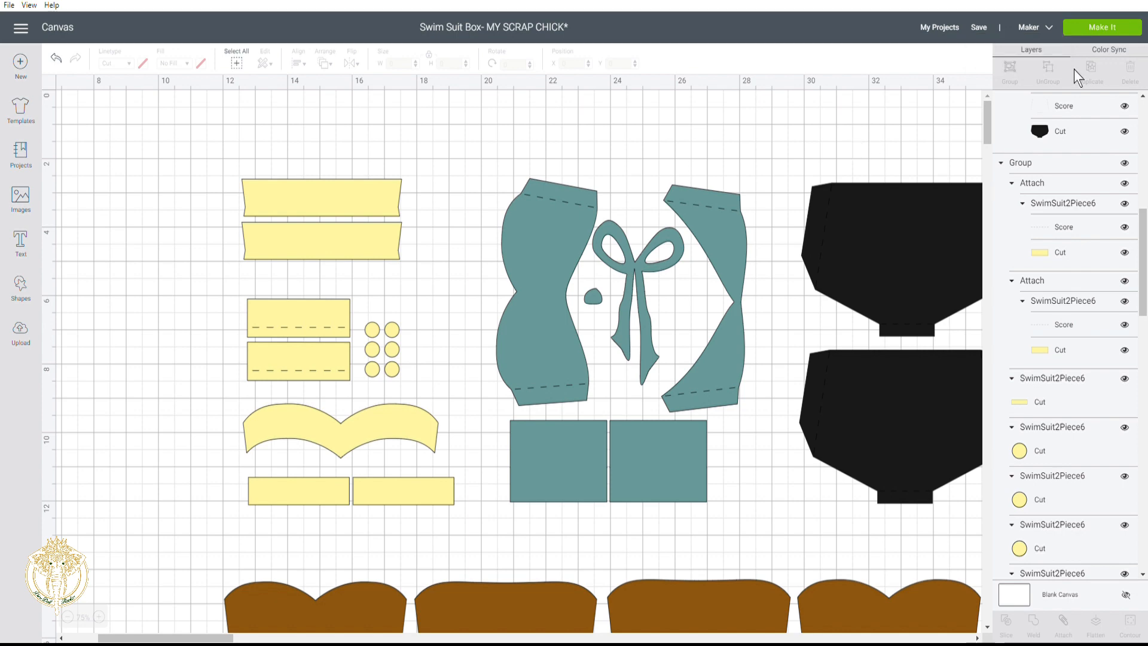
{"action": "left_click", "coordinate": [1115, 35]}
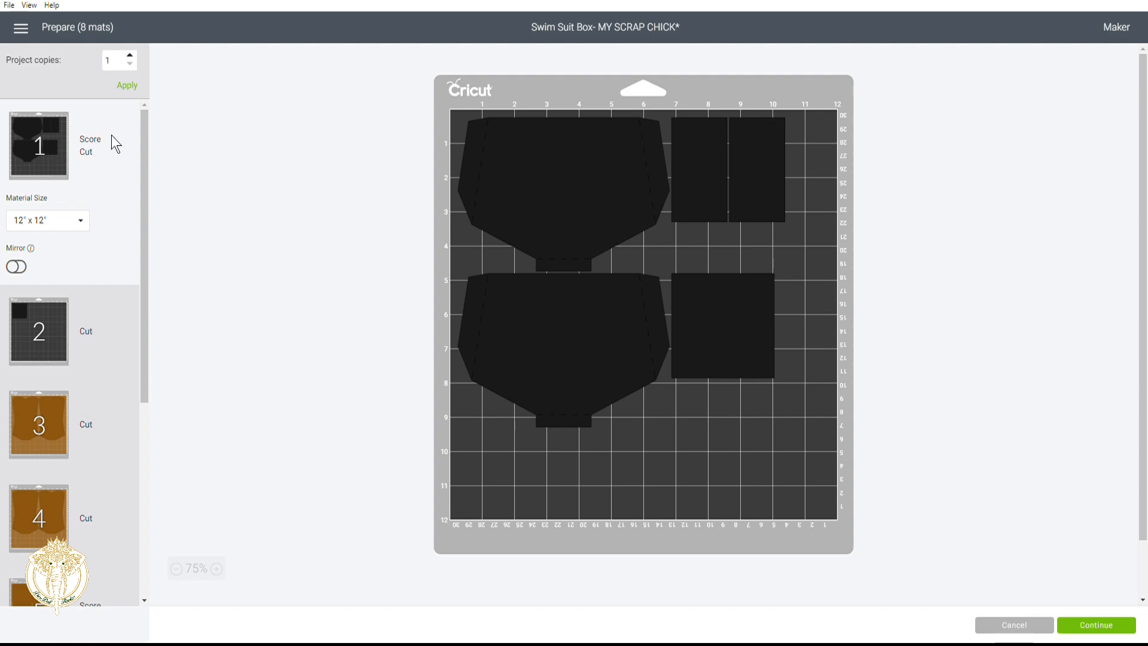
{"action": "left_click", "coordinate": [78, 237]}
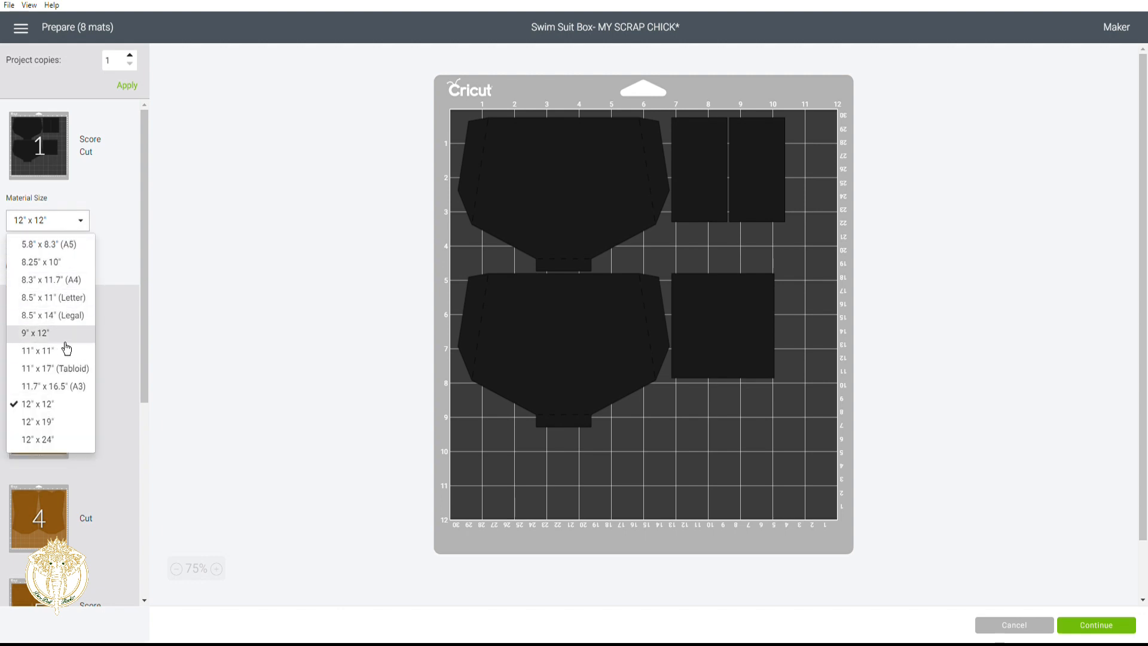
{"action": "left_click", "coordinate": [58, 412]}
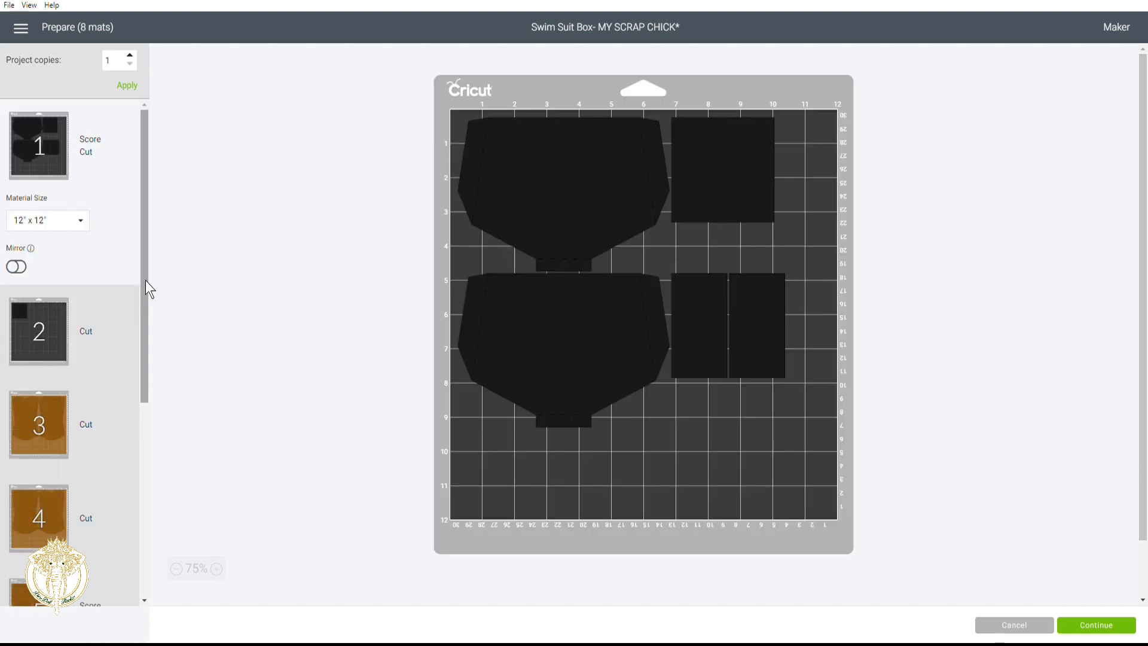
Move the black square from mat 2 to the first black mat and place it in that mat's empty lower-right area
{"action": "left_click_drag", "start_coordinate": [146, 275], "coordinate": [142, 341]}
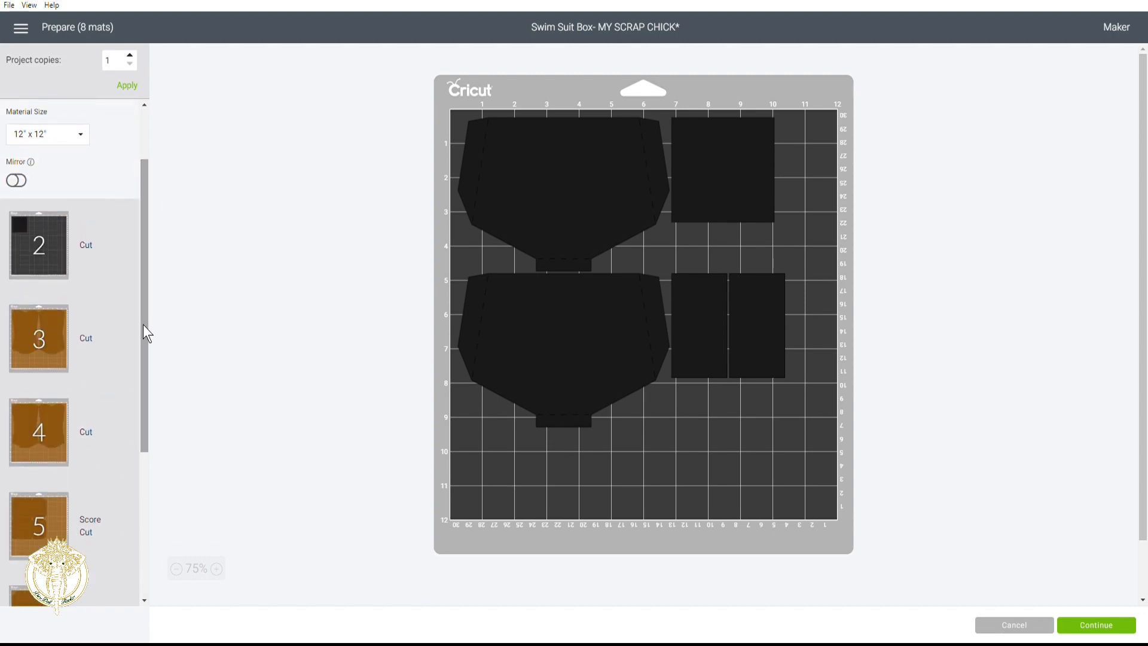
{"action": "left_click", "coordinate": [54, 259]}
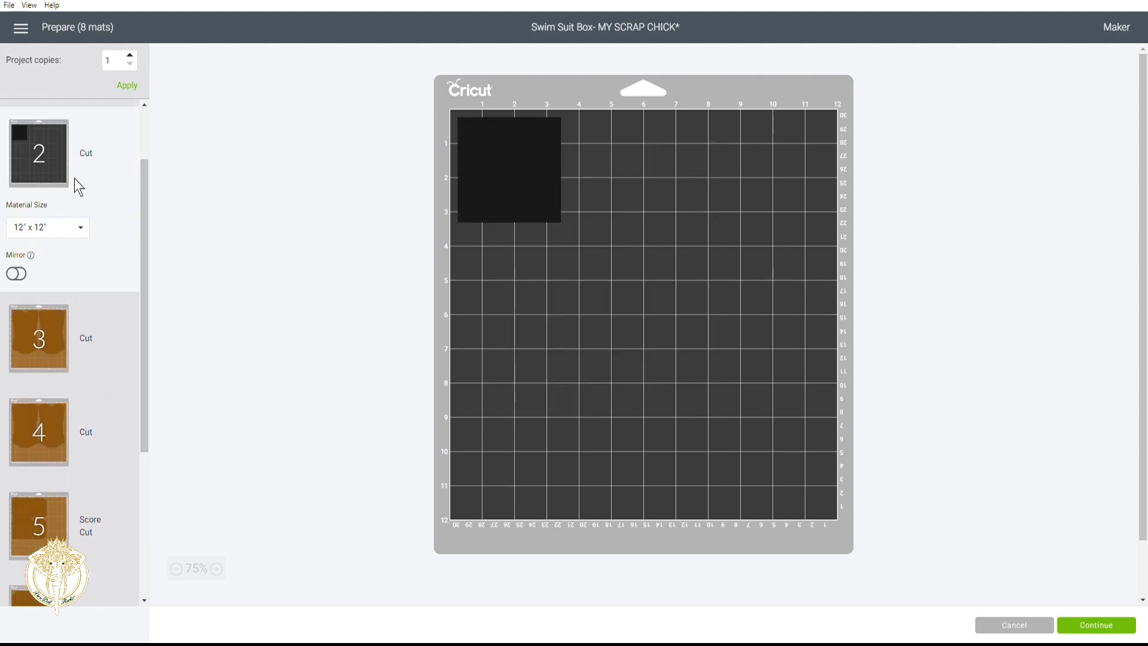
{"action": "left_click", "coordinate": [520, 158]}
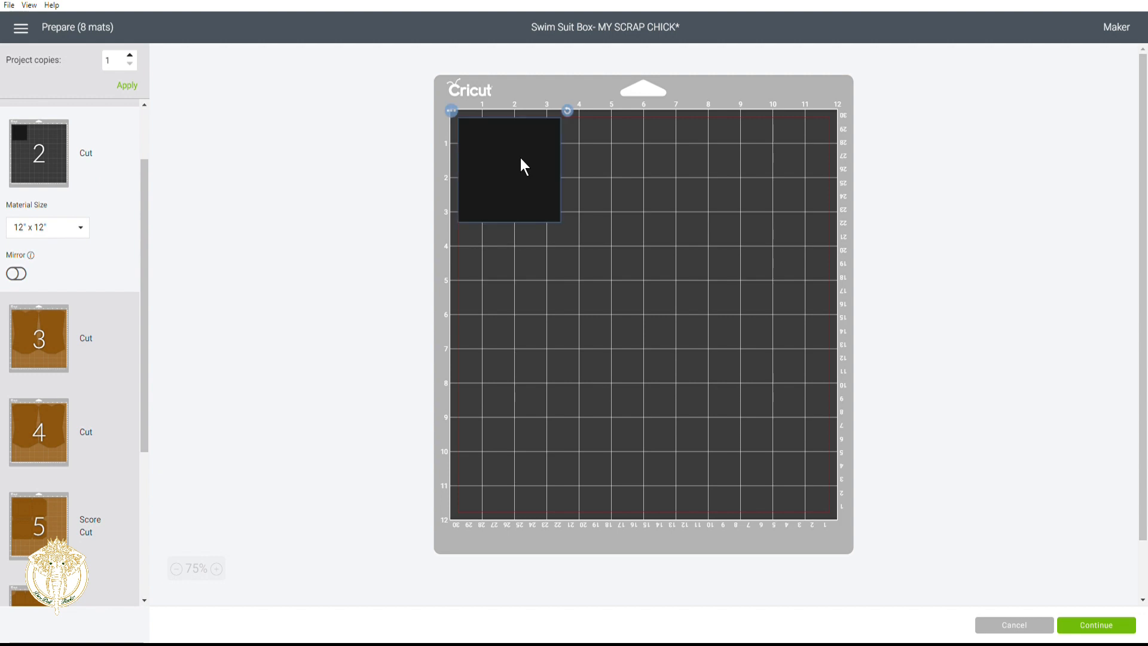
{"action": "left_click", "coordinate": [451, 110]}
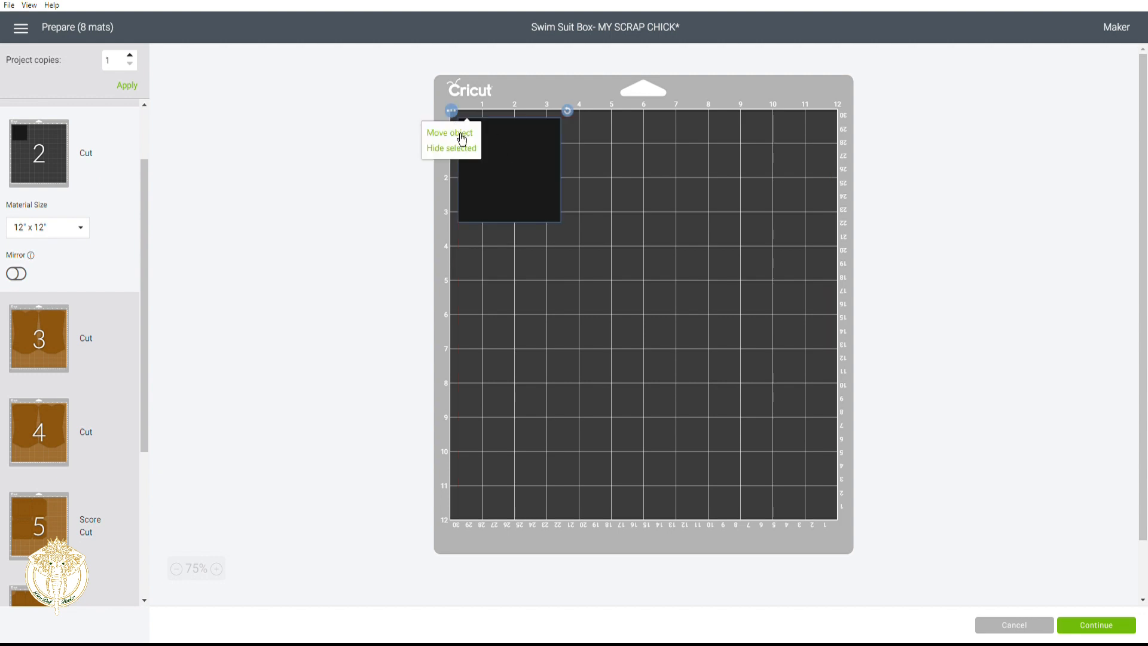
{"action": "left_click", "coordinate": [454, 134]}
{"action": "left_click", "coordinate": [431, 167]}
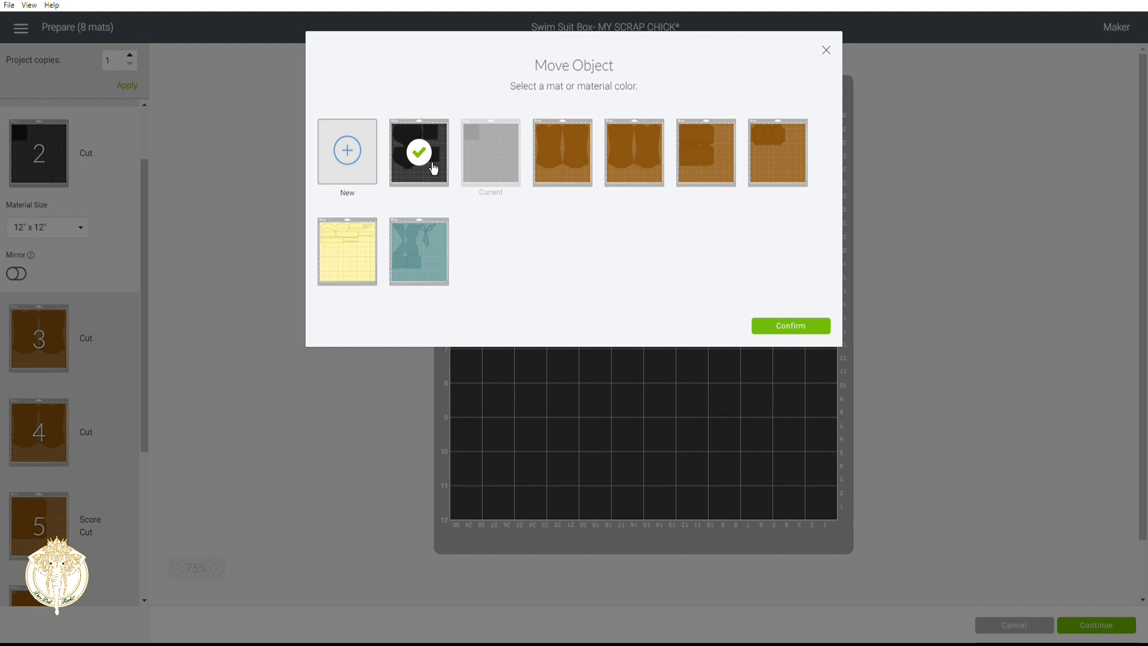
{"action": "left_click", "coordinate": [782, 328]}
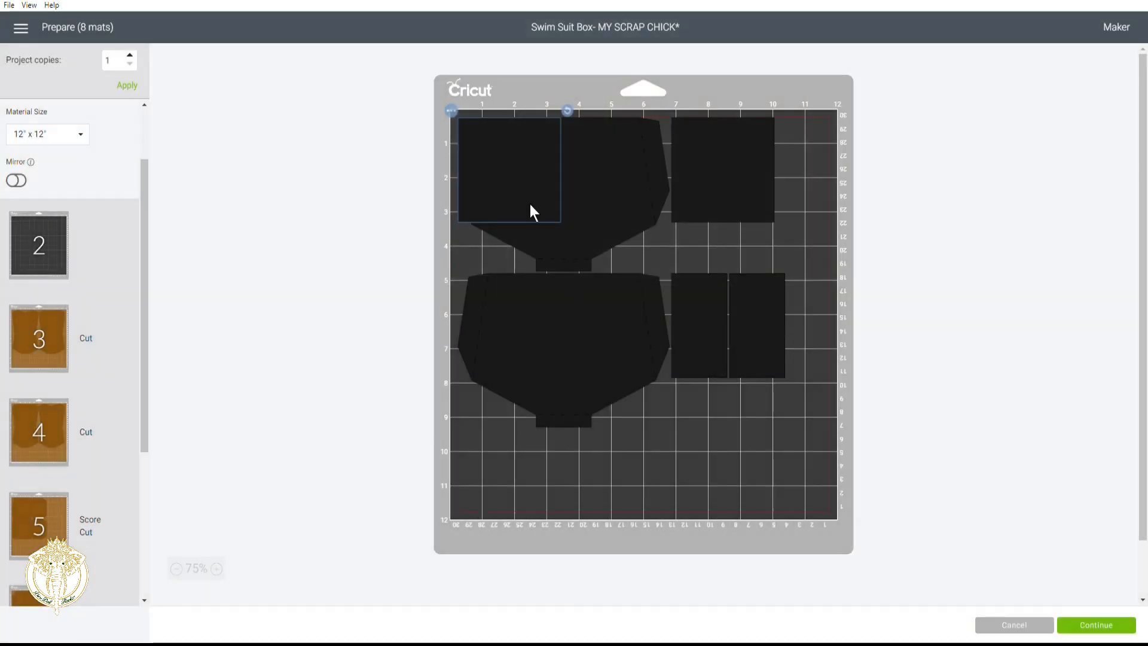
{"action": "left_click_drag", "start_coordinate": [508, 155], "coordinate": [767, 433]}
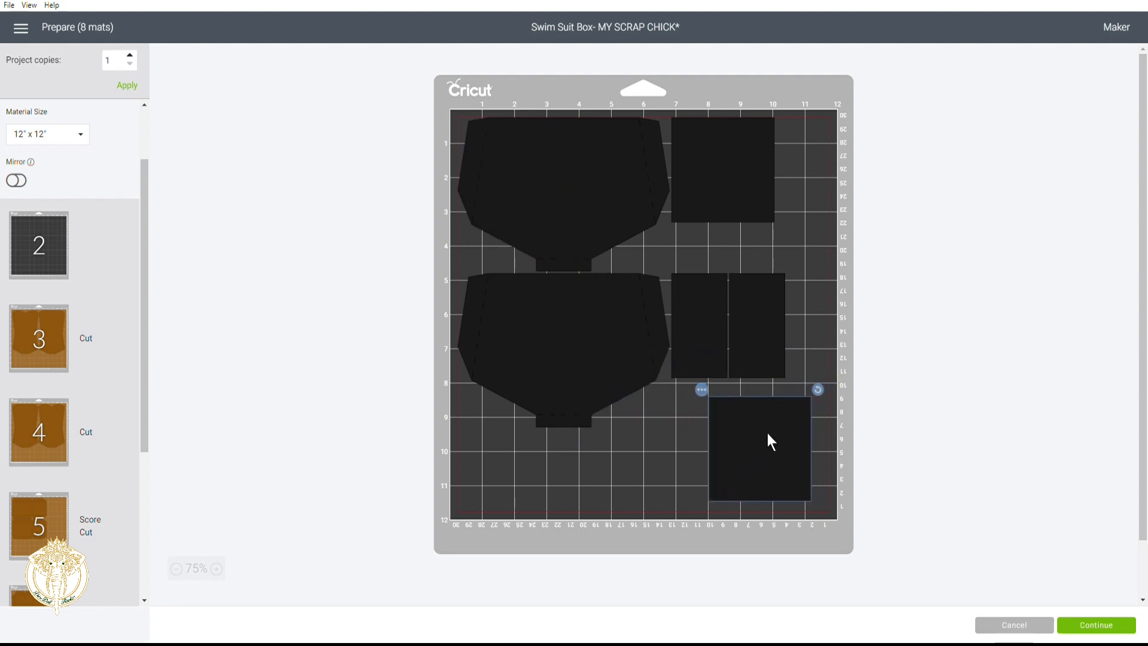
Spread the two narrow black rectangles, the upper black square and both swimsuit-bottom pieces apart on the first mat
{"action": "left_click", "coordinate": [763, 358]}
{"action": "left_click_drag", "start_coordinate": [763, 359], "coordinate": [780, 360]}
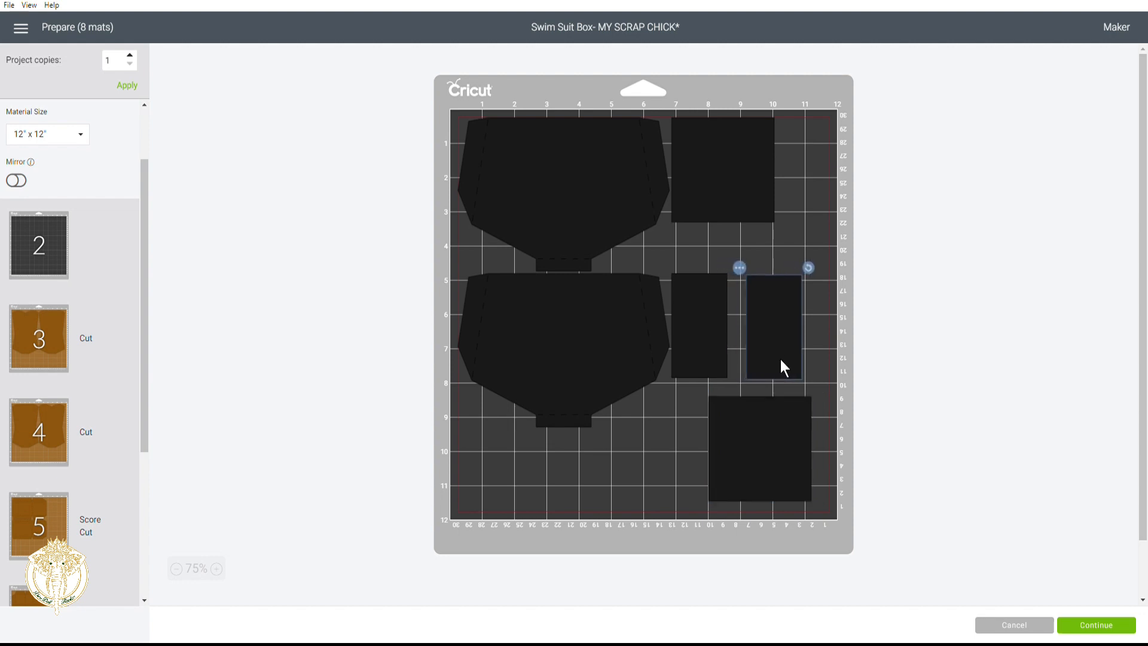
{"action": "left_click", "coordinate": [694, 345]}
{"action": "left_click_drag", "start_coordinate": [694, 344], "coordinate": [706, 347]}
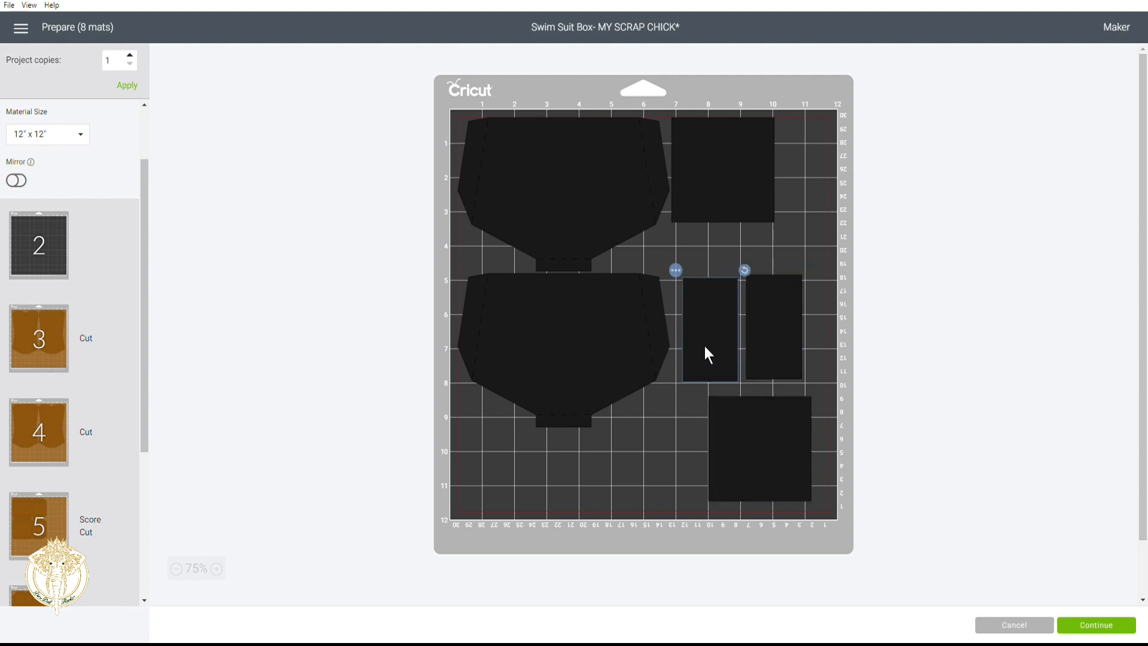
{"action": "left_click_drag", "start_coordinate": [730, 174], "coordinate": [764, 182]}
{"action": "left_click_drag", "start_coordinate": [591, 326], "coordinate": [595, 343]}
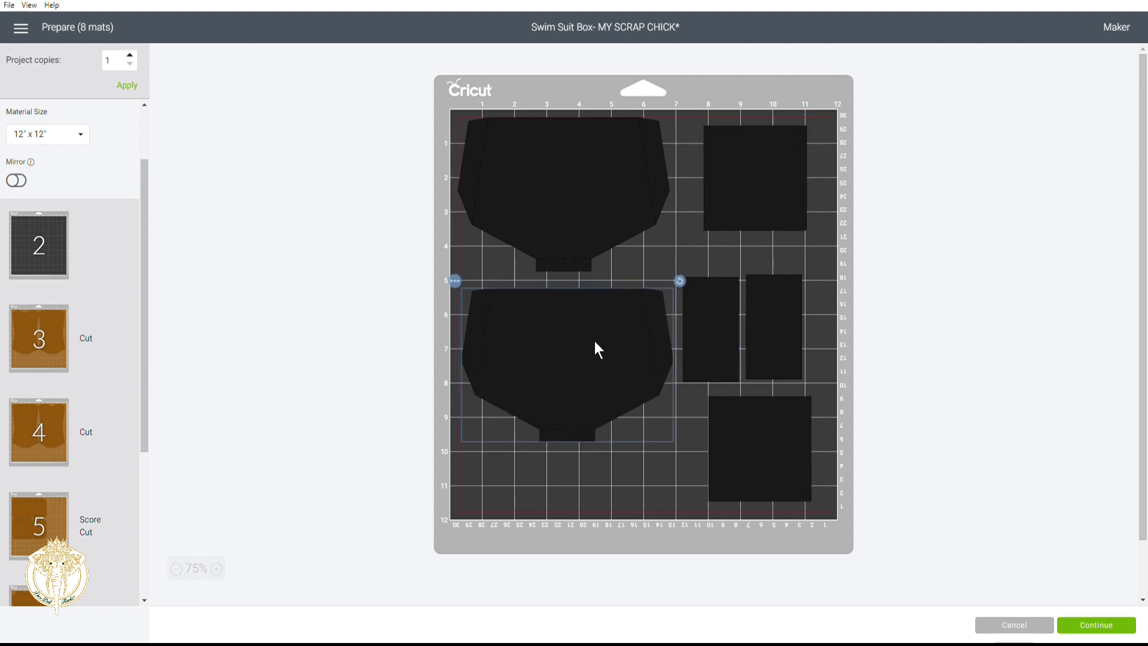
{"action": "left_click_drag", "start_coordinate": [599, 193], "coordinate": [604, 206]}
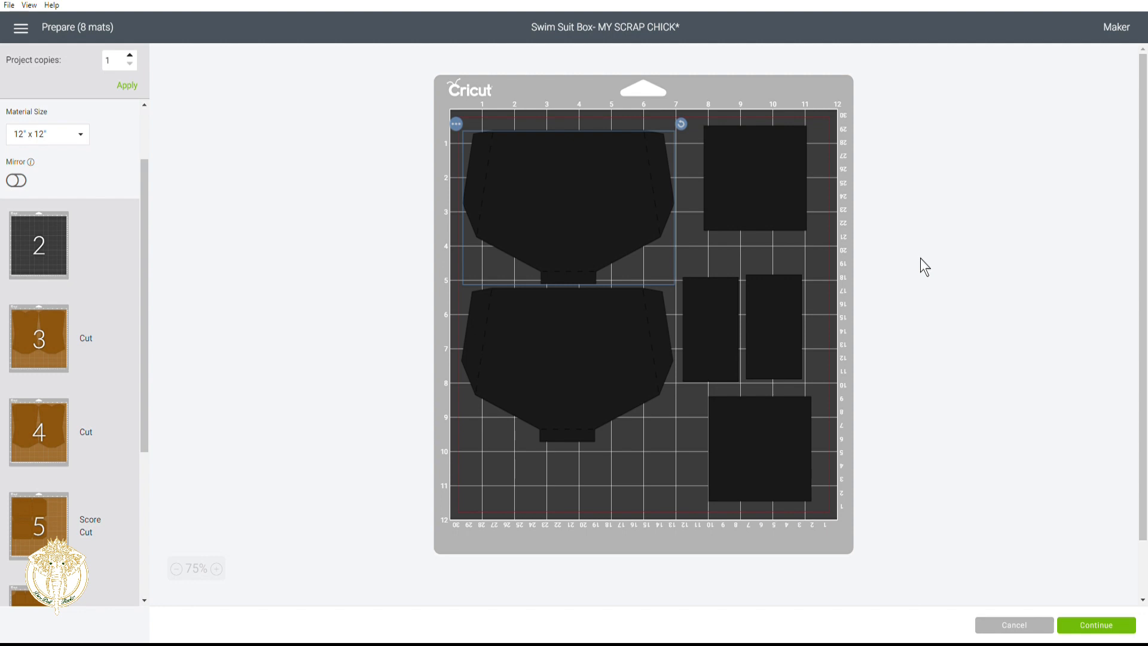
Continue to the Make stage and view the available Cricut machines without choosing one
{"action": "left_click", "coordinate": [1100, 637]}
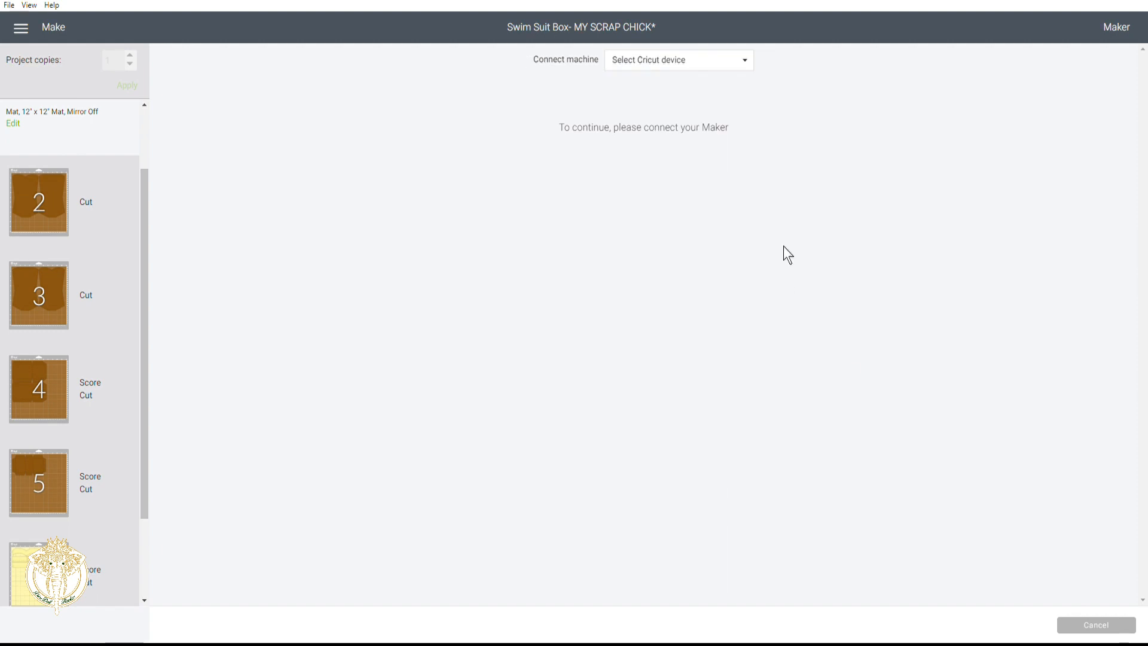
{"action": "left_click", "coordinate": [724, 68]}
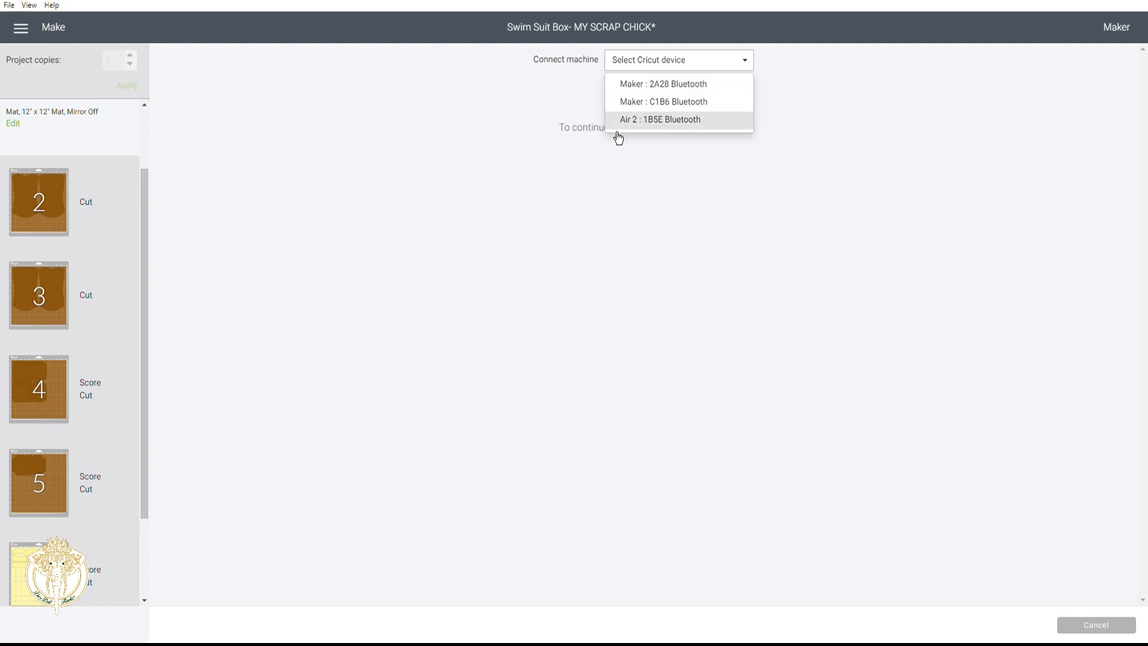
{"action": "left_click", "coordinate": [433, 150]}
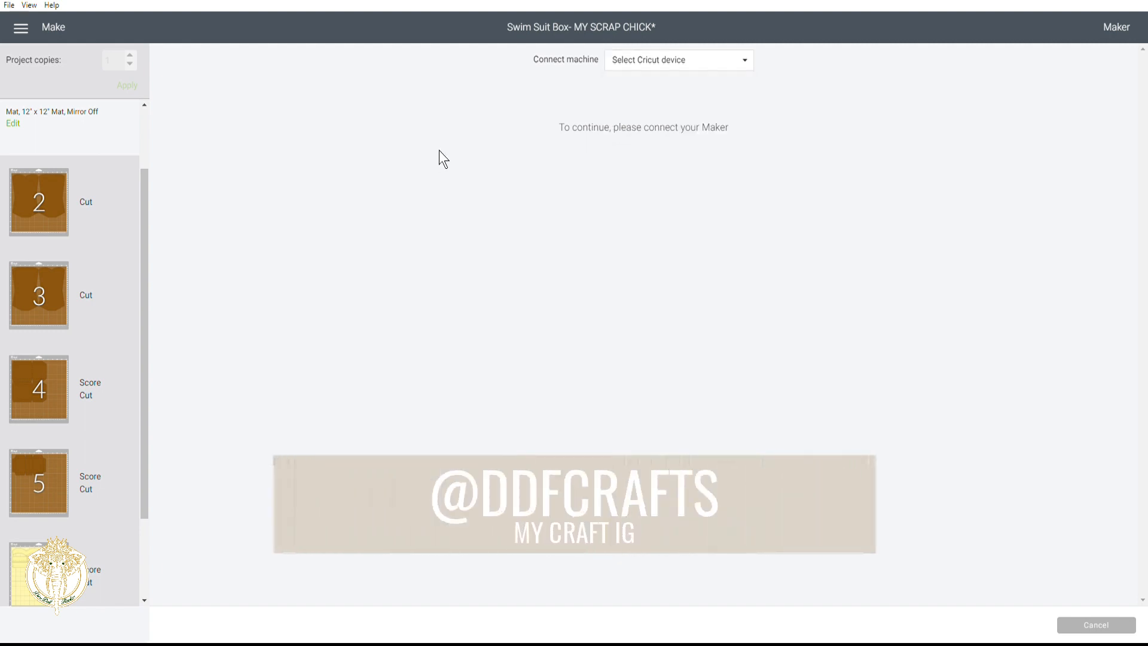